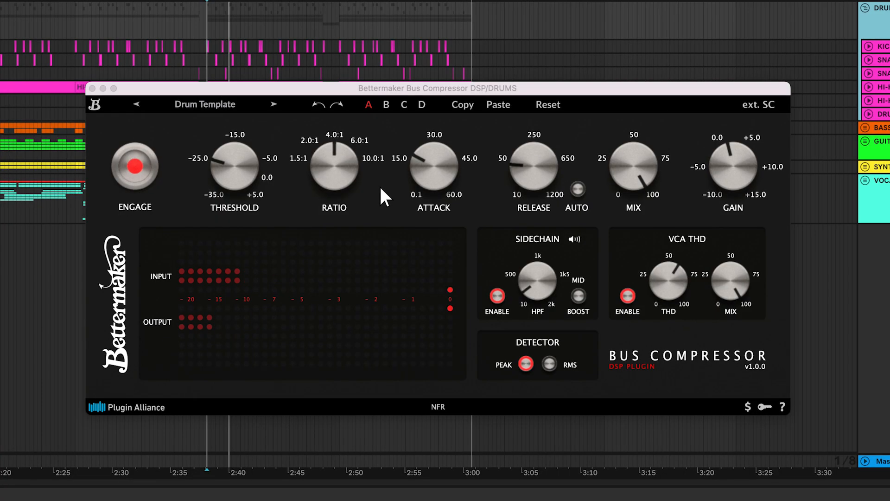
- Set the drum bus compressor's ratio to 2.0:1, lengthen its attack and adjust its release time
{"action": "mouse_move", "coordinate": [342, 175]}
{"action": "left_click_drag", "start_coordinate": [338, 166], "coordinate": [336, 179]}
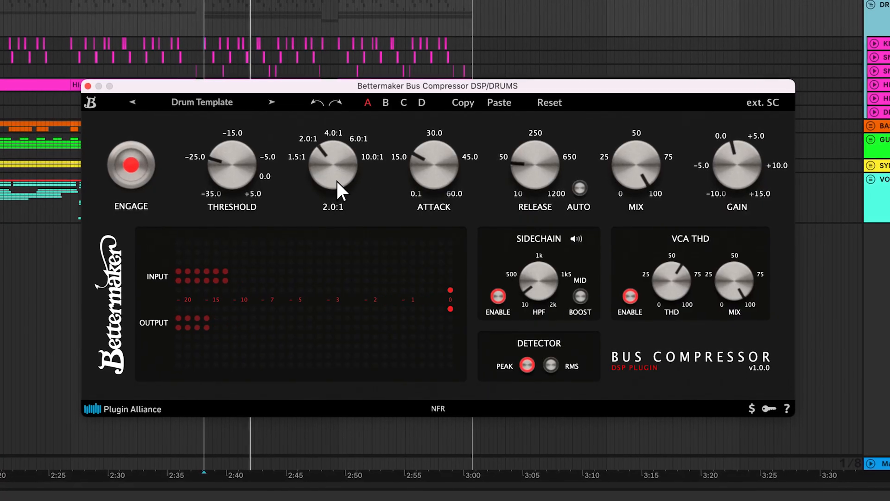
{"action": "mouse_move", "coordinate": [435, 167]}
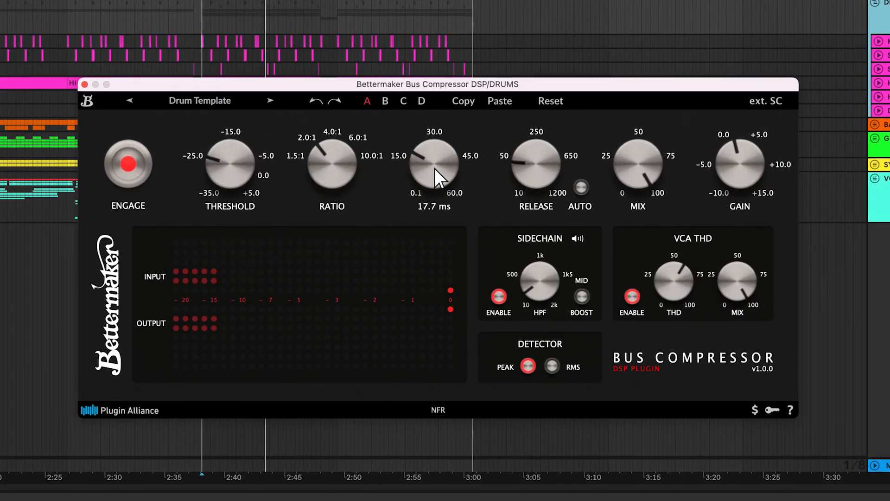
{"action": "left_click_drag", "start_coordinate": [435, 168], "coordinate": [437, 140]}
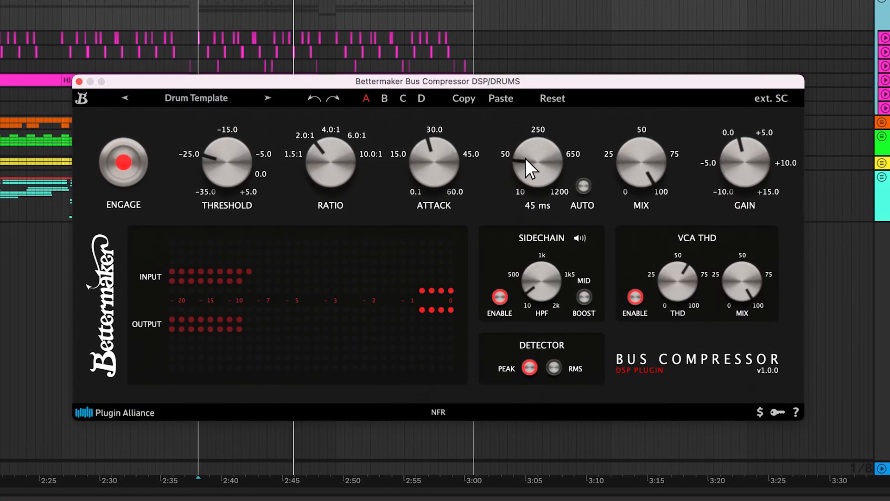
{"action": "left_click_drag", "start_coordinate": [526, 159], "coordinate": [536, 187]}
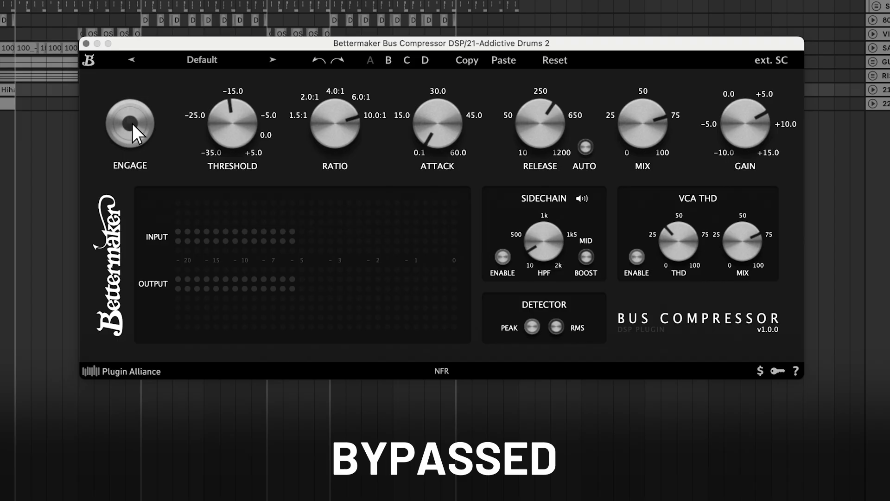
- Re-engage the bypassed bus compressor on the Addictive Drums 2 track and on the Main bus
{"action": "left_click", "coordinate": [133, 124]}
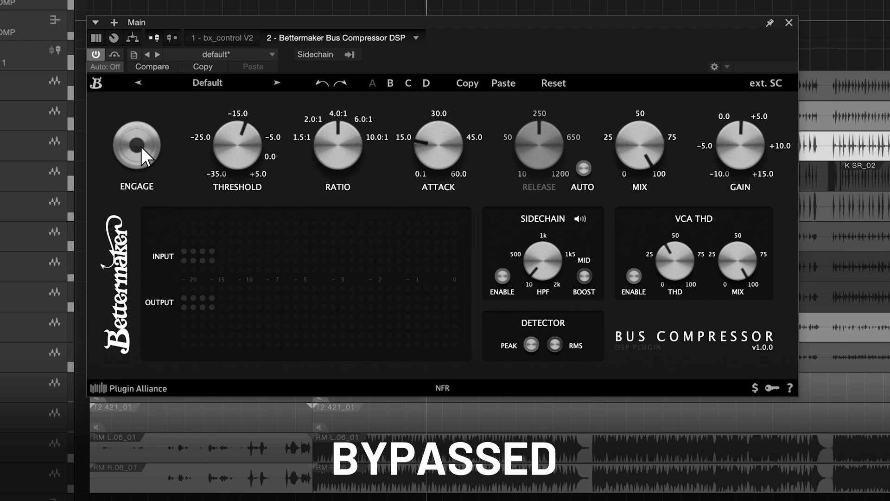
{"action": "left_click", "coordinate": [141, 147]}
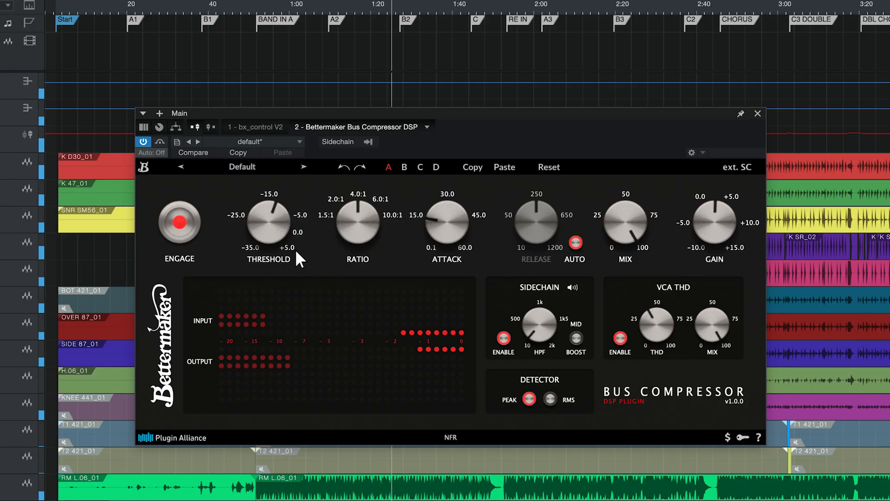
- Try out the threshold and ratio controls of the compressor on the Main bus during playback
{"action": "mouse_move", "coordinate": [277, 232]}
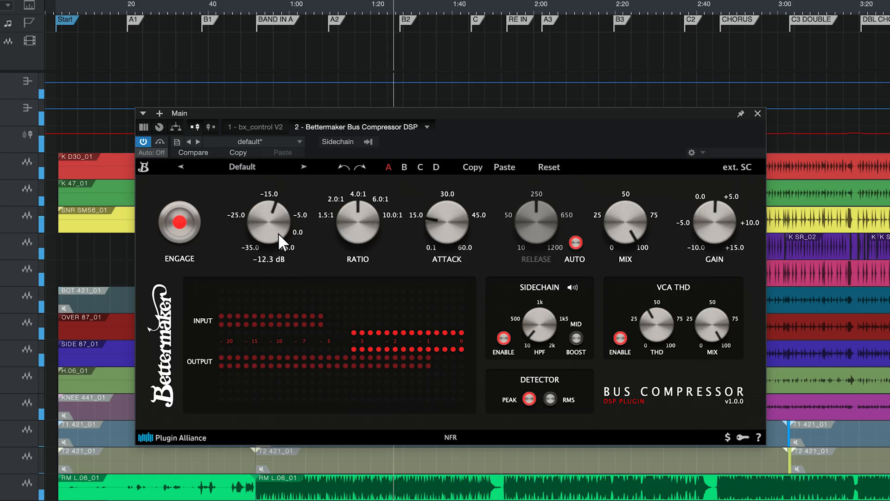
{"action": "left_click_drag", "start_coordinate": [277, 232], "coordinate": [281, 202]}
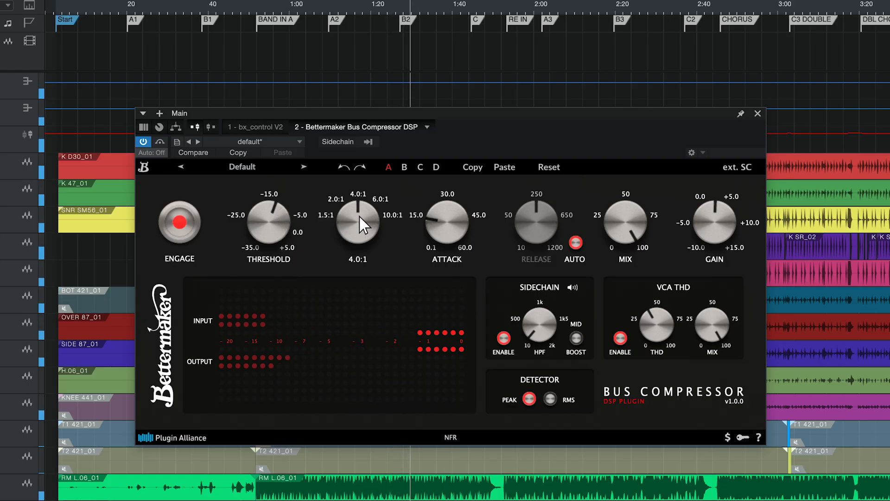
{"action": "mouse_move", "coordinate": [359, 214]}
{"action": "left_mouse_down"}
{"action": "mouse_move", "coordinate": [366, 181]}
{"action": "mouse_move", "coordinate": [359, 213]}
{"action": "left_mouse_up"}
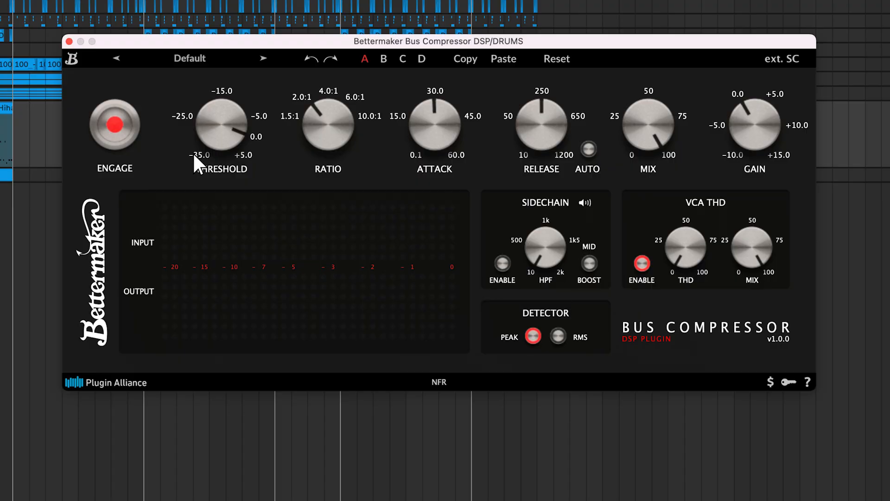
- Sweep the DRUMS compressor's threshold and lower it from 0 dB to about -25 dB during playback
{"action": "mouse_move", "coordinate": [225, 133]}
{"action": "left_click_drag", "start_coordinate": [224, 130], "coordinate": [218, 167]}
{"action": "left_click_drag", "start_coordinate": [231, 72], "coordinate": [231, 66]}
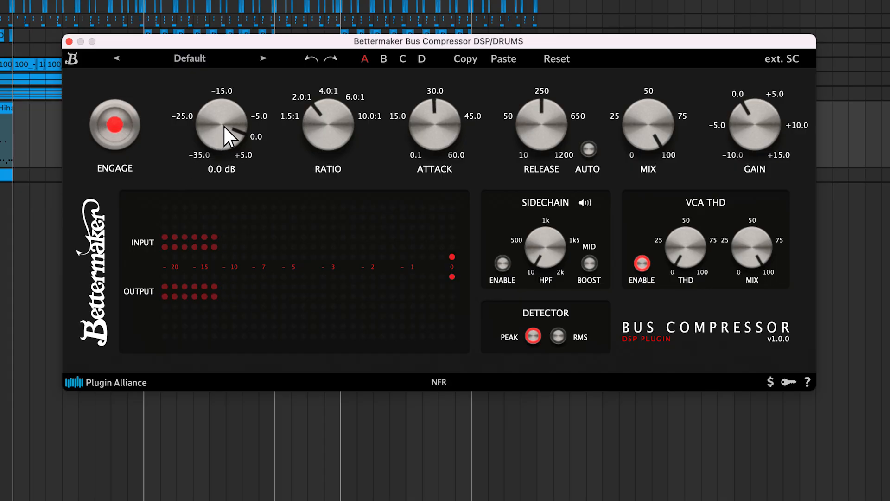
{"action": "left_click_drag", "start_coordinate": [224, 127], "coordinate": [218, 172]}
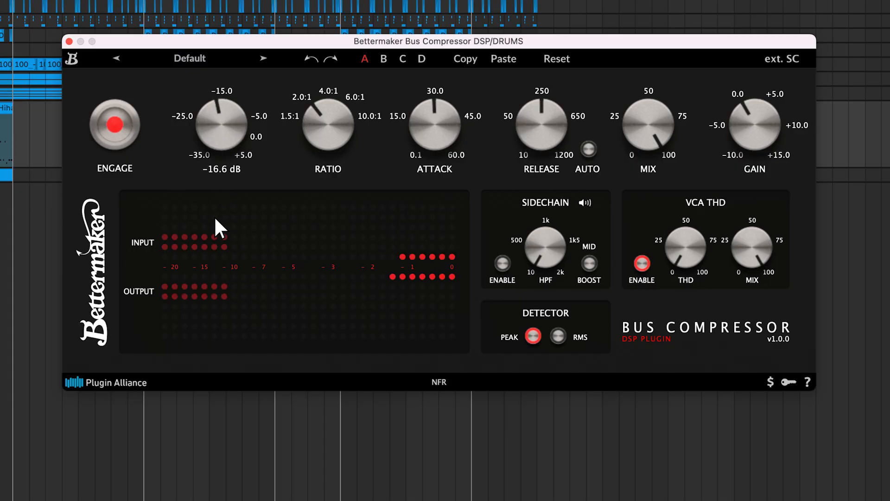
{"action": "left_click_drag", "start_coordinate": [216, 235], "coordinate": [216, 241]}
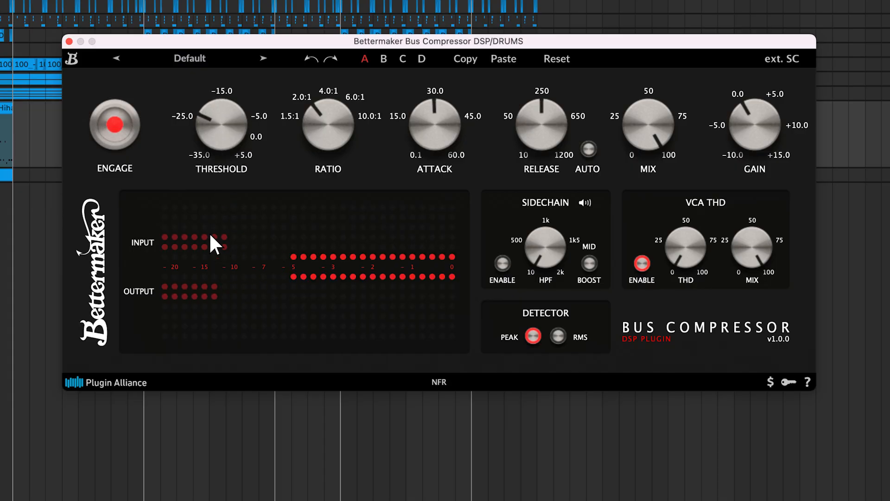
- Bypass and re-engage the DRUMS compressor to compare the sound, and stop playback
{"action": "left_click", "coordinate": [116, 126]}
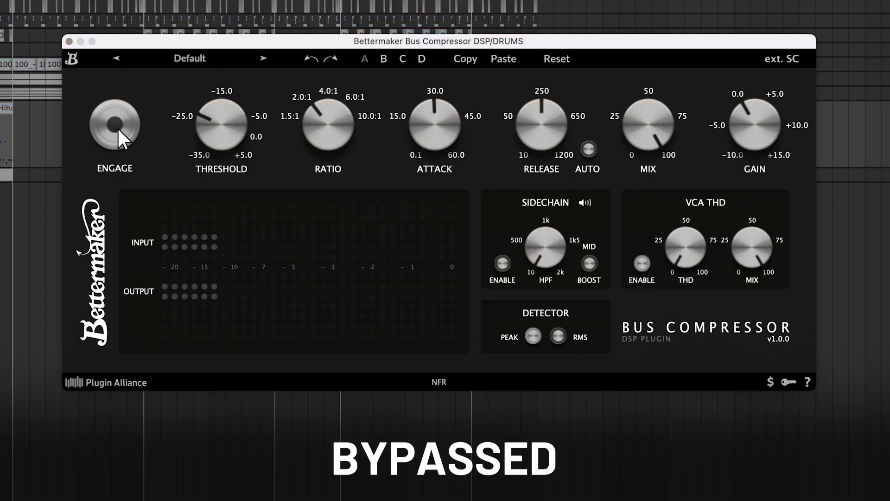
{"action": "left_click", "coordinate": [116, 126]}
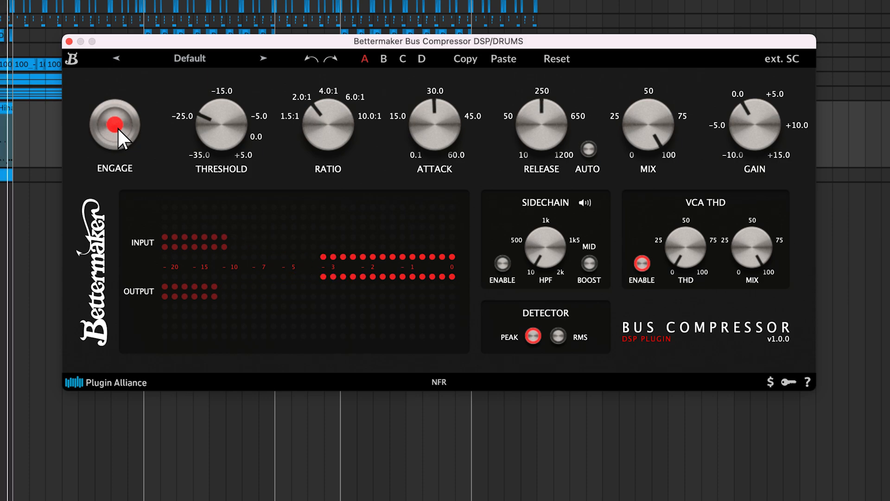
{"action": "key", "text": "space"}
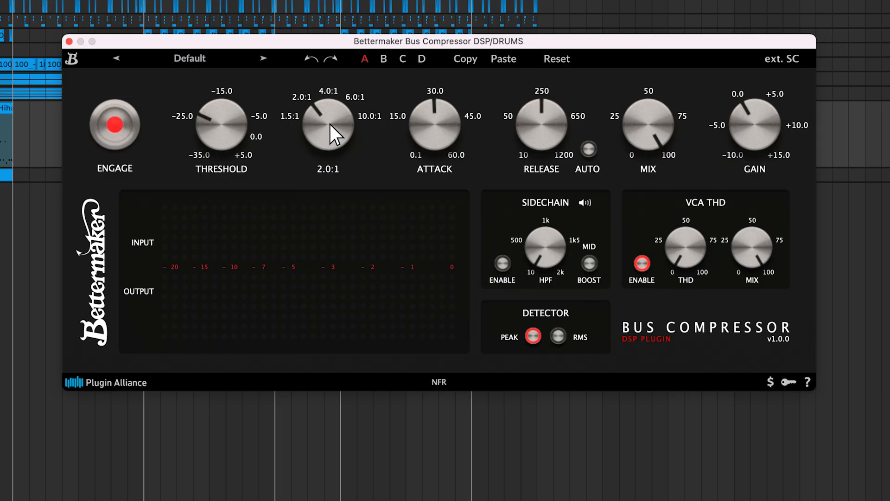
- Audition the ratio at 1.5:1, 4.0:1 and 6.0:1, set it to 10.0:1, and stop playback
{"action": "left_click_drag", "start_coordinate": [328, 123], "coordinate": [327, 139]}
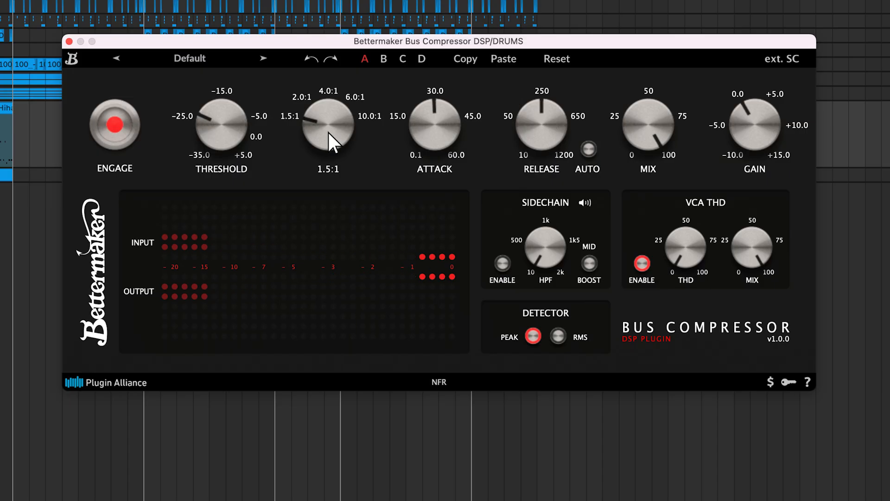
{"action": "left_click_drag", "start_coordinate": [328, 133], "coordinate": [331, 119]}
{"action": "left_click_drag", "start_coordinate": [331, 108], "coordinate": [334, 86]}
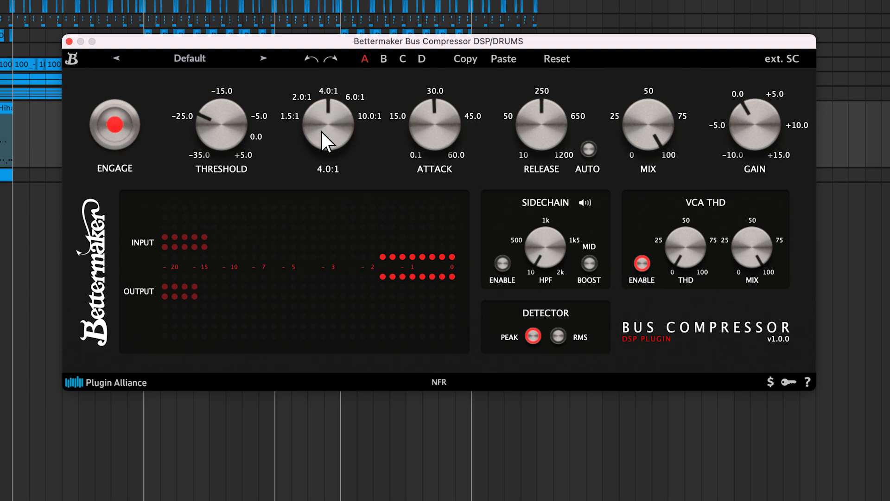
{"action": "left_click_drag", "start_coordinate": [322, 132], "coordinate": [323, 114]}
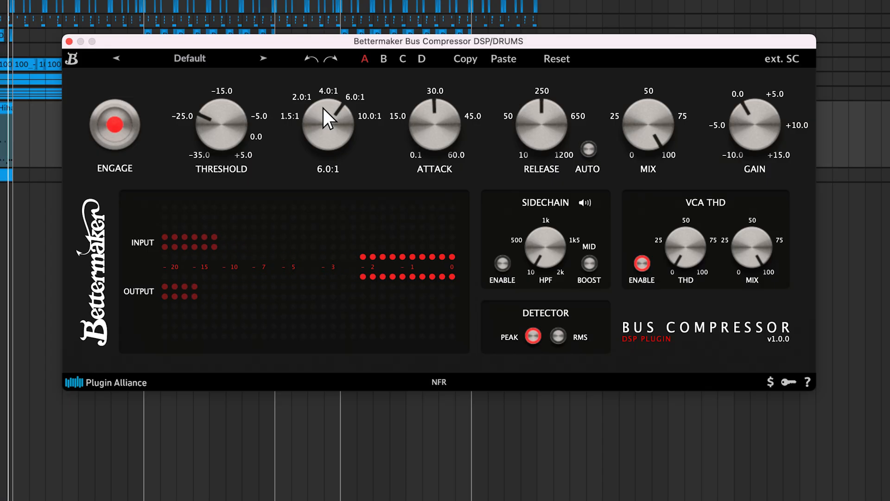
{"action": "left_click_drag", "start_coordinate": [323, 94], "coordinate": [324, 77]}
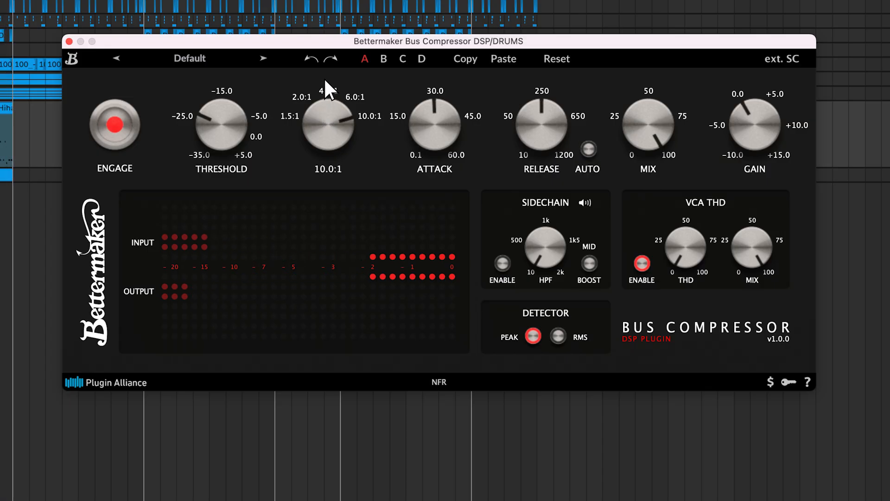
{"action": "key", "text": "space"}
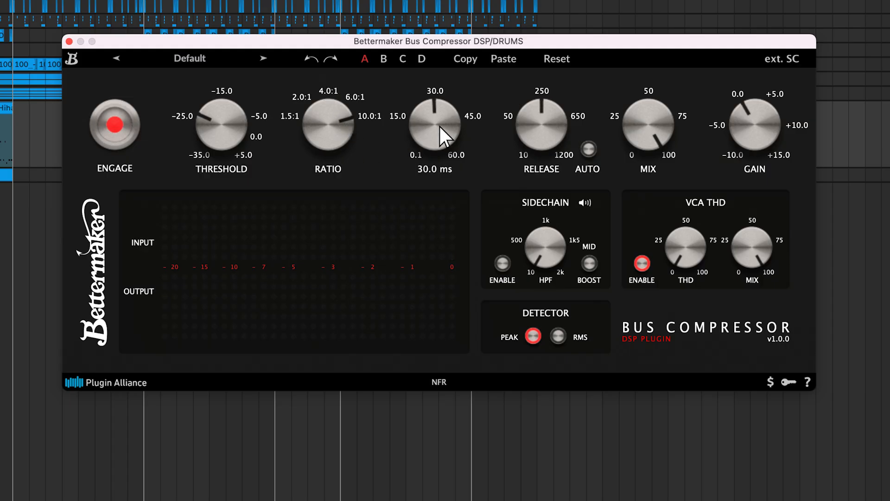
- Sweep the DRUMS compressor's attack through its range and set it to 60.0 ms
{"action": "left_click_drag", "start_coordinate": [440, 127], "coordinate": [436, 175]}
{"action": "left_click_drag", "start_coordinate": [439, 214], "coordinate": [440, 233]}
{"action": "double_click", "coordinate": [435, 123]}
{"action": "left_click_drag", "start_coordinate": [434, 123], "coordinate": [437, 231]}
{"action": "left_click_drag", "start_coordinate": [438, 88], "coordinate": [452, 0]}
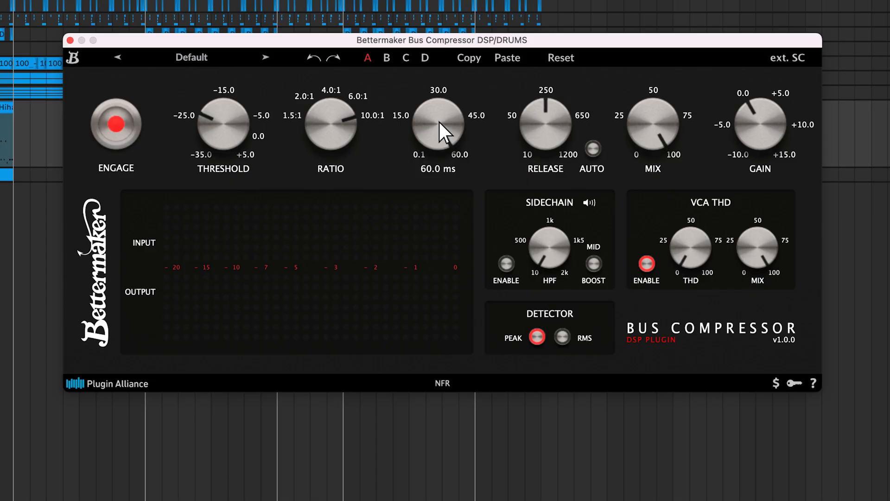
- Shorten the attack to 25.3 ms while the drums play, and stop playback
{"action": "key", "text": "space"}
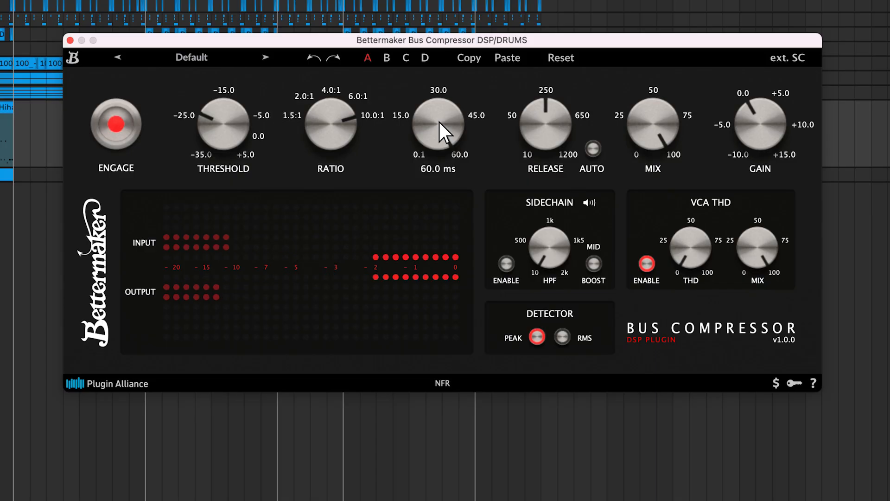
{"action": "left_click_drag", "start_coordinate": [438, 122], "coordinate": [449, 238]}
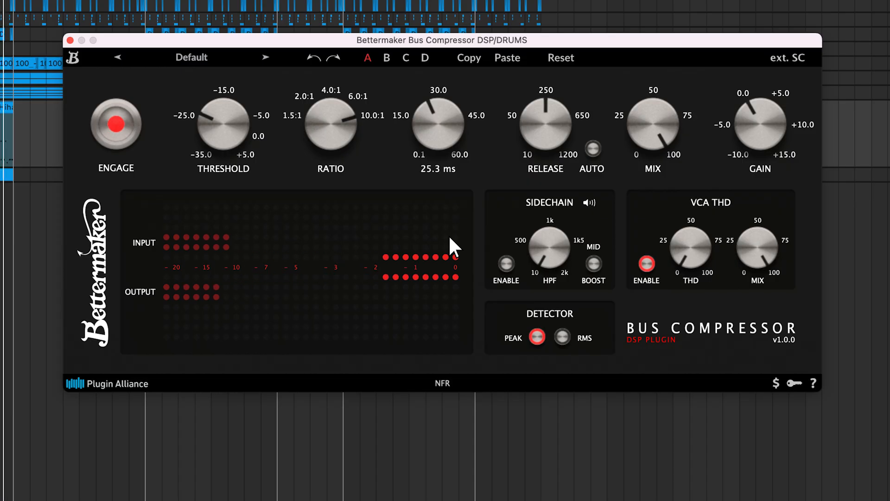
{"action": "key", "text": "space"}
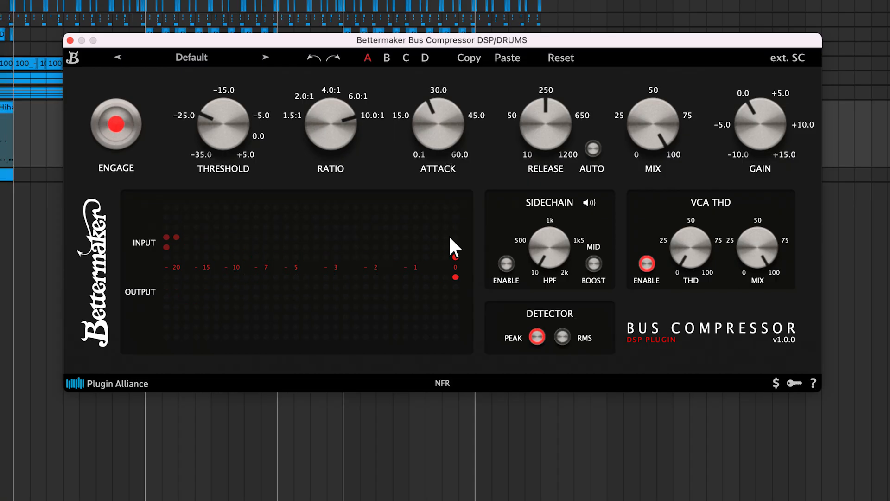
- Try a faster release on the DRUMS compressor, reset it to 250 ms, and sweep it down again
{"action": "mouse_move", "coordinate": [543, 135]}
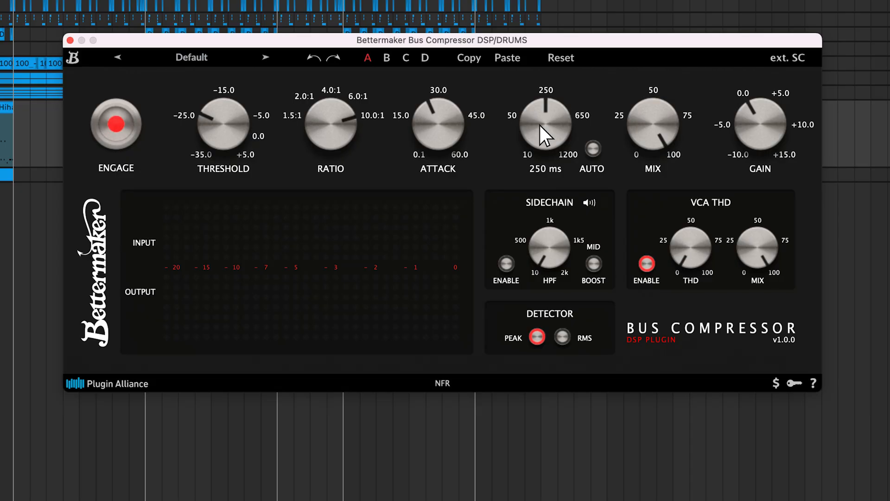
{"action": "left_click_drag", "start_coordinate": [539, 126], "coordinate": [535, 235]}
{"action": "double_click", "coordinate": [543, 126]}
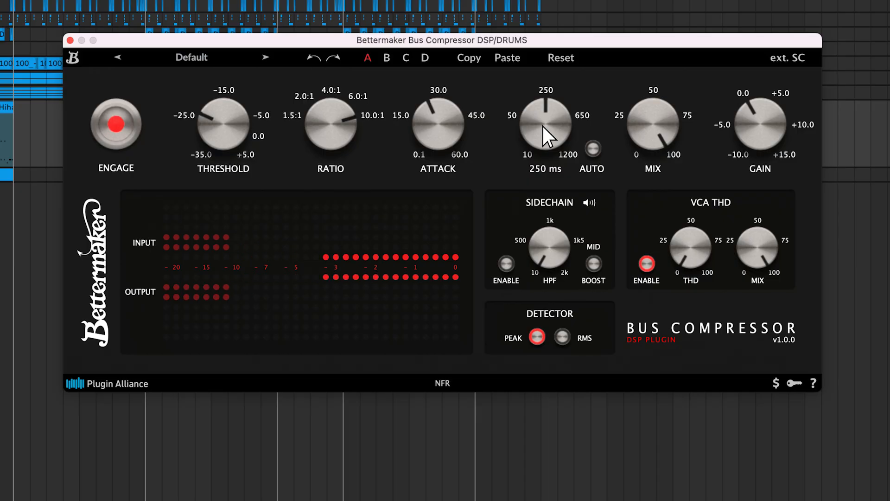
{"action": "left_click_drag", "start_coordinate": [543, 126], "coordinate": [559, 192]}
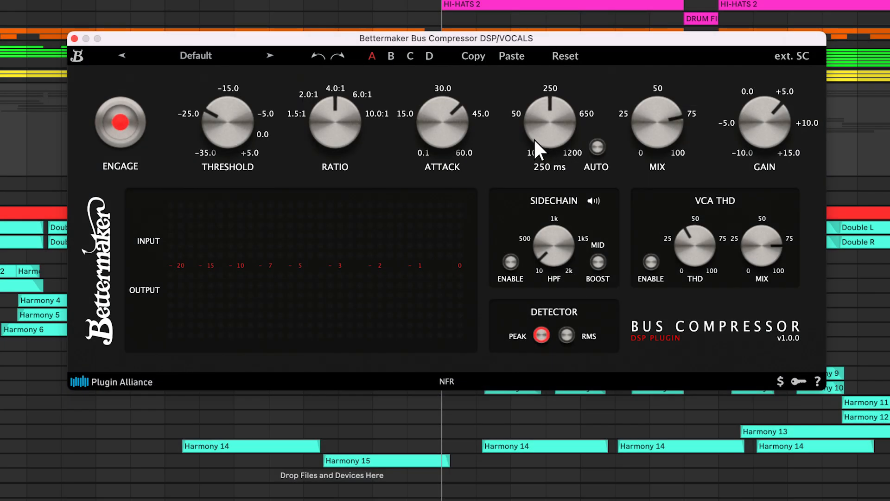
- Sweep the VOCALS compressor's release, audition it at 10 ms, and raise it to about 650 ms
{"action": "left_click_drag", "start_coordinate": [545, 132], "coordinate": [559, 25]}
{"action": "mouse_move", "coordinate": [556, 117]}
{"action": "double_click", "coordinate": [551, 124]}
{"action": "mouse_move", "coordinate": [552, 124]}
{"action": "left_mouse_down"}
{"action": "mouse_move", "coordinate": [550, 162]}
{"action": "mouse_move", "coordinate": [546, 135]}
{"action": "left_mouse_up"}
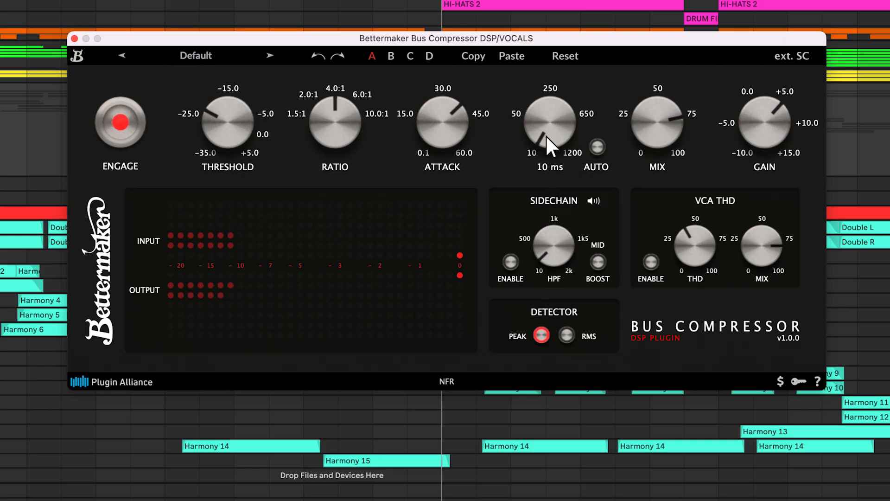
{"action": "left_click_drag", "start_coordinate": [546, 130], "coordinate": [571, 2]}
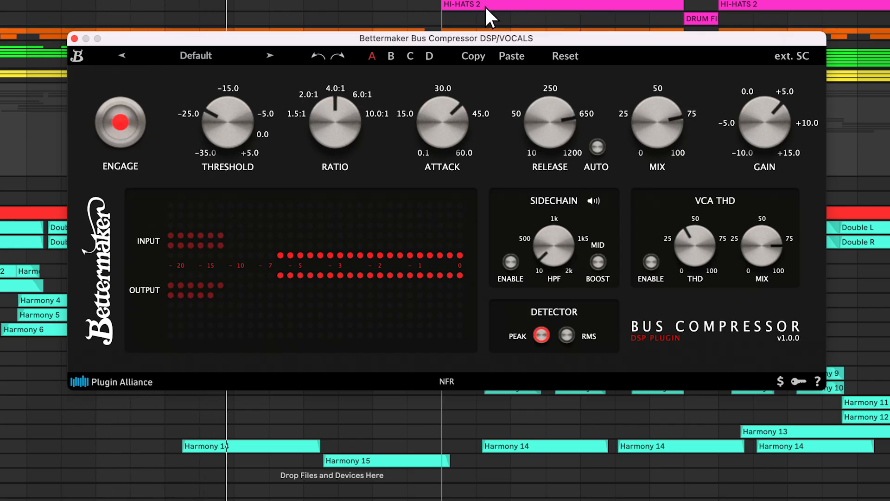
- Compare the vocals with the compressor bypassed and engaged, and toggle the automatic release
{"action": "left_click", "coordinate": [119, 124]}
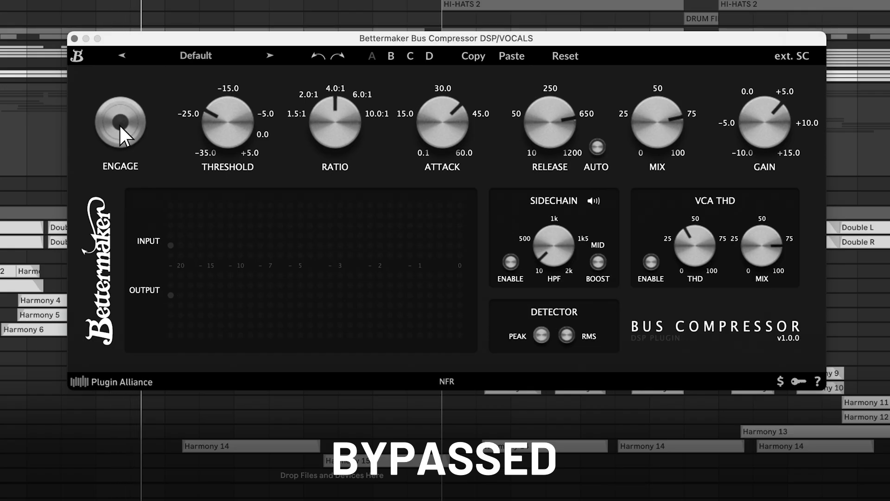
{"action": "left_click", "coordinate": [121, 123]}
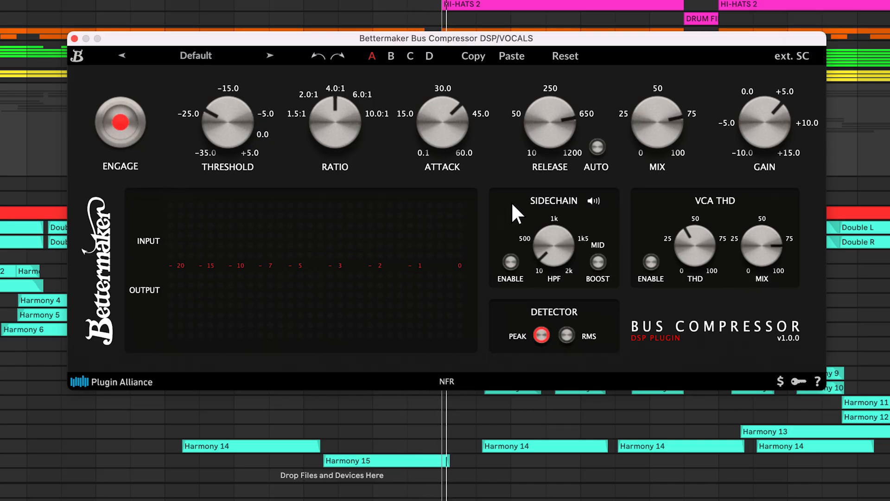
{"action": "left_click", "coordinate": [599, 149]}
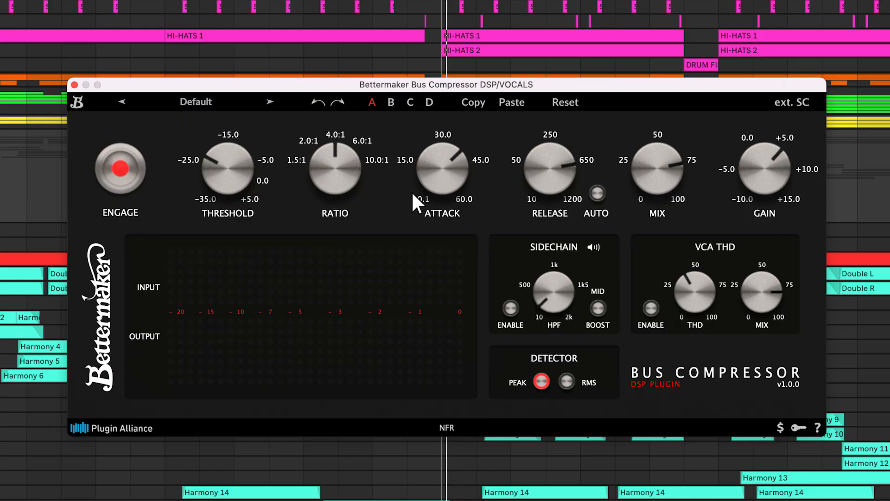
- Slightly shorten the VOCALS compressor's attack and release using the free-moving knobs
{"action": "left_click_drag", "start_coordinate": [443, 172], "coordinate": [470, 177]}
{"action": "mouse_move", "coordinate": [544, 175]}
{"action": "left_mouse_down"}
{"action": "mouse_move", "coordinate": [548, 200]}
{"action": "mouse_move", "coordinate": [539, 180]}
{"action": "left_mouse_up"}
- Switch the knobs type to Step, and set the ratio to 10.0:1 and the attack to 3.0 ms
{"action": "left_click", "coordinate": [81, 105]}
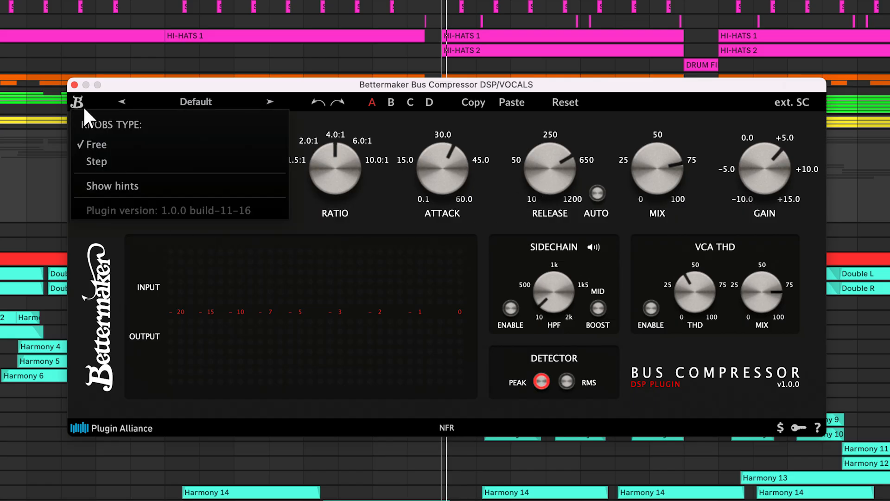
{"action": "left_click", "coordinate": [131, 165]}
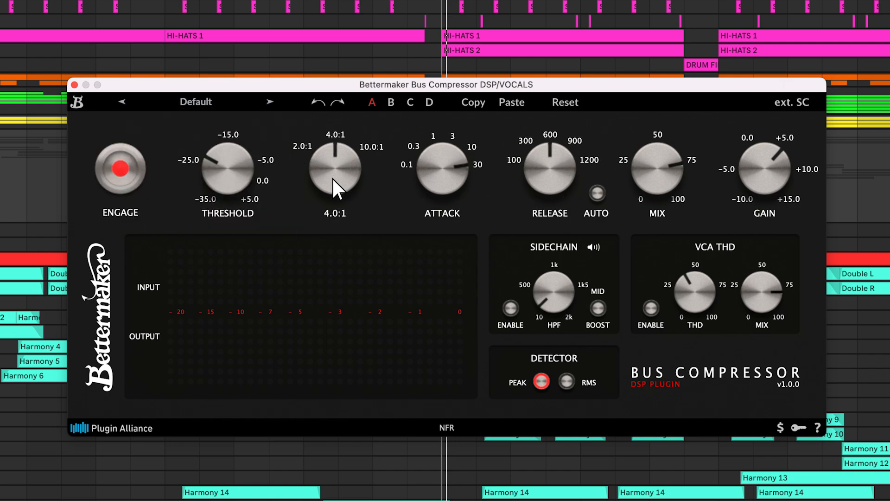
{"action": "left_click_drag", "start_coordinate": [332, 177], "coordinate": [333, 155]}
{"action": "left_click_drag", "start_coordinate": [439, 166], "coordinate": [448, 197]}
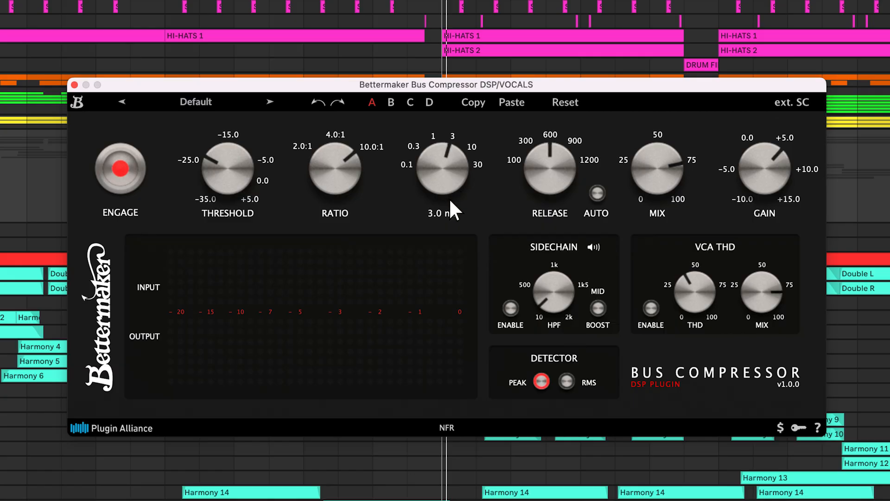
- Adjust the VOCALS compressor's release with the stepped knob
{"action": "left_click_drag", "start_coordinate": [543, 163], "coordinate": [543, 152]}
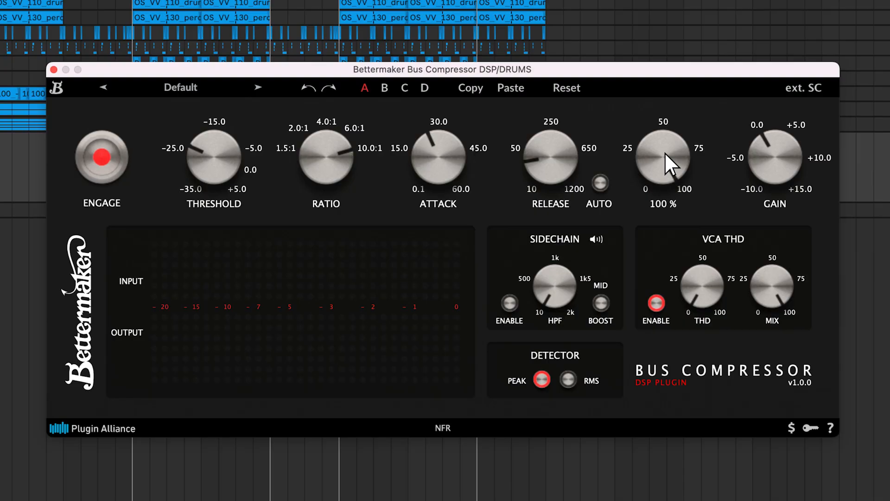
- Sweep the DRUMS compressor's dry/wet mix and settle it at 46 %
{"action": "left_click_drag", "start_coordinate": [664, 152], "coordinate": [675, 137]}
{"action": "left_click_drag", "start_coordinate": [672, 136], "coordinate": [663, 167]}
{"action": "left_click_drag", "start_coordinate": [662, 201], "coordinate": [661, 259]}
{"action": "mouse_move", "coordinate": [660, 260]}
{"action": "left_mouse_down"}
{"action": "mouse_move", "coordinate": [658, 158]}
{"action": "mouse_move", "coordinate": [662, 269]}
{"action": "left_mouse_up"}
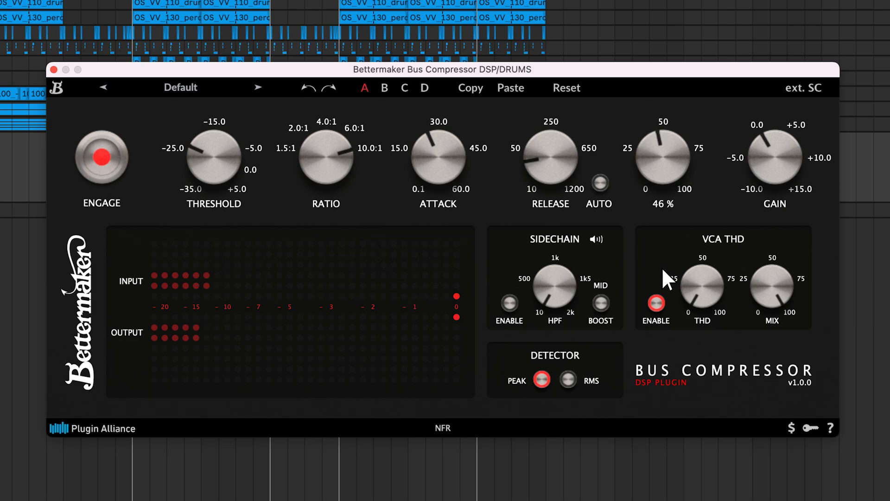
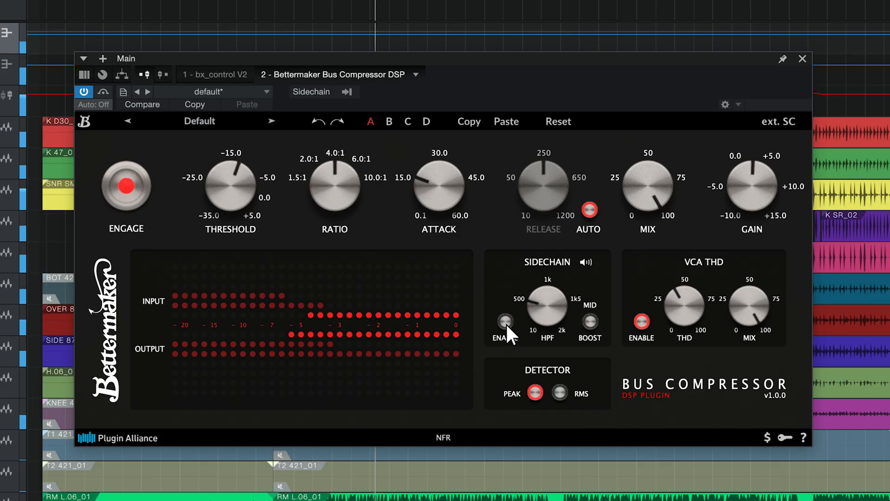
- Compare the Main bus with the sidechain high-pass filter on and off, leaving the filter enabled
{"action": "left_click", "coordinate": [505, 322]}
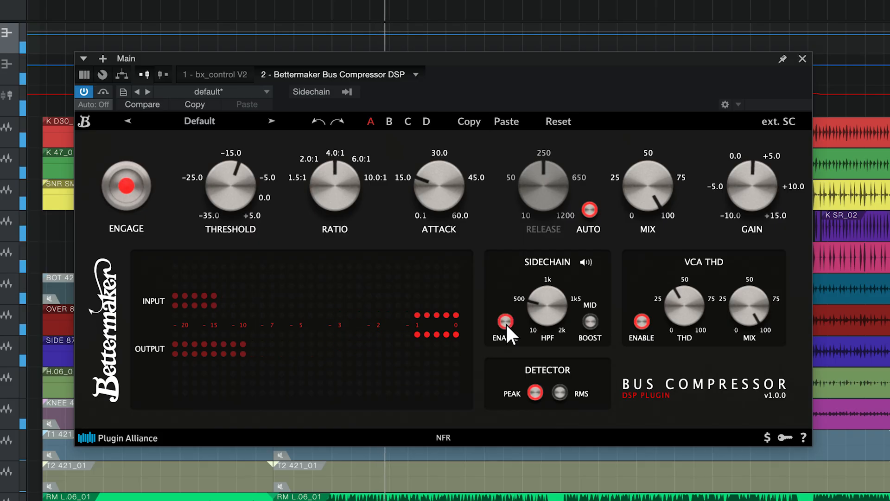
{"action": "left_click", "coordinate": [505, 322]}
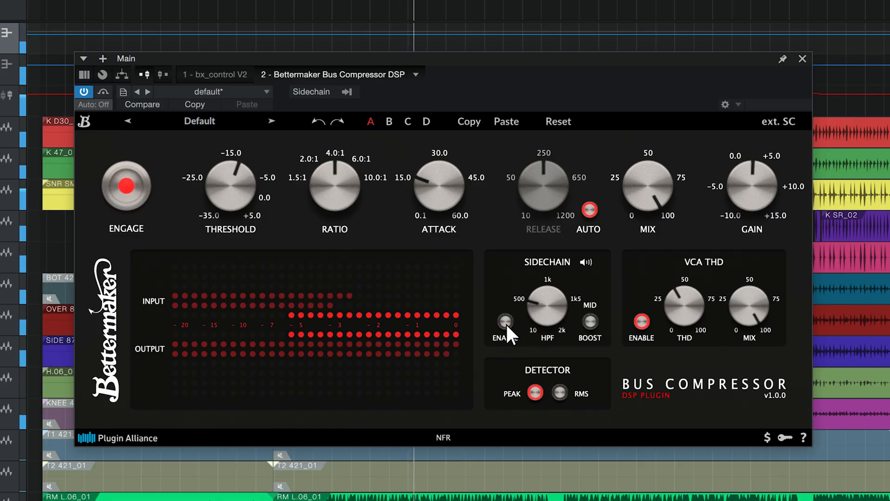
{"action": "left_click", "coordinate": [505, 322]}
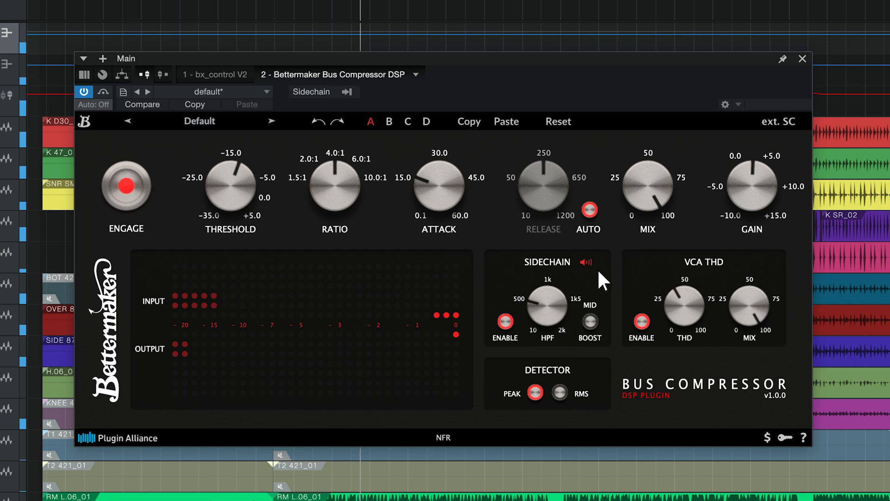
- Toggle sidechain listening on the Main bus to audition the filtered signal against the full mix
{"action": "left_click", "coordinate": [587, 264]}
{"action": "left_click", "coordinate": [588, 265]}
{"action": "left_click", "coordinate": [588, 264]}
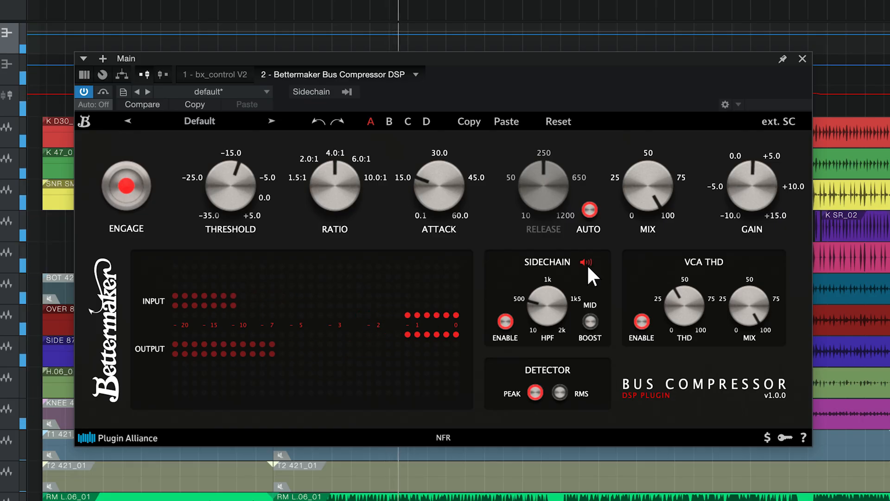
{"action": "left_click", "coordinate": [587, 262]}
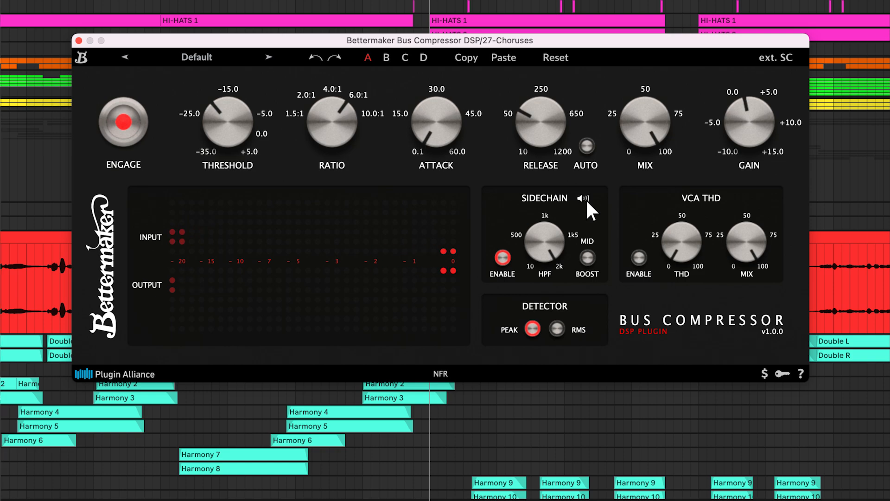
- Enable the sidechain mid boost on the 27-Choruses compressor, and audition the sidechain signal
{"action": "left_click", "coordinate": [584, 199]}
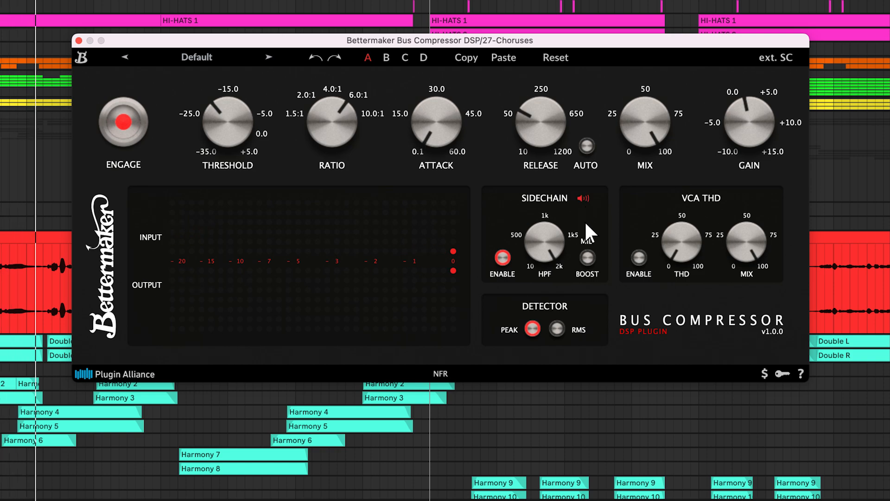
{"action": "left_click", "coordinate": [588, 258]}
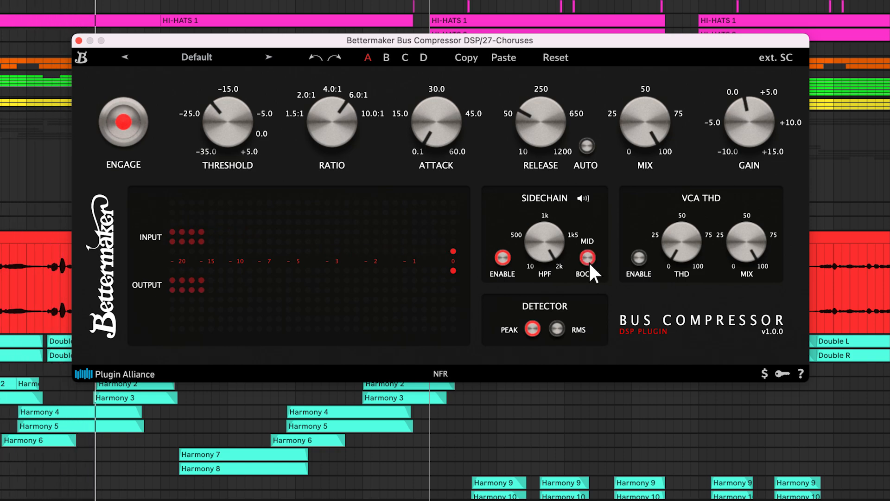
{"action": "left_click", "coordinate": [581, 201]}
{"action": "left_click", "coordinate": [581, 201]}
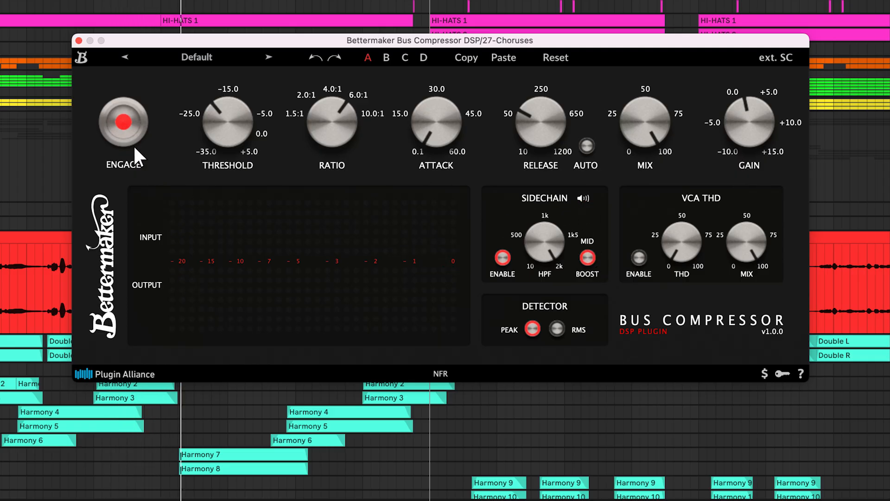
- Compare the 27-Choruses track with the compressor bypassed and engaged
{"action": "left_click", "coordinate": [123, 122]}
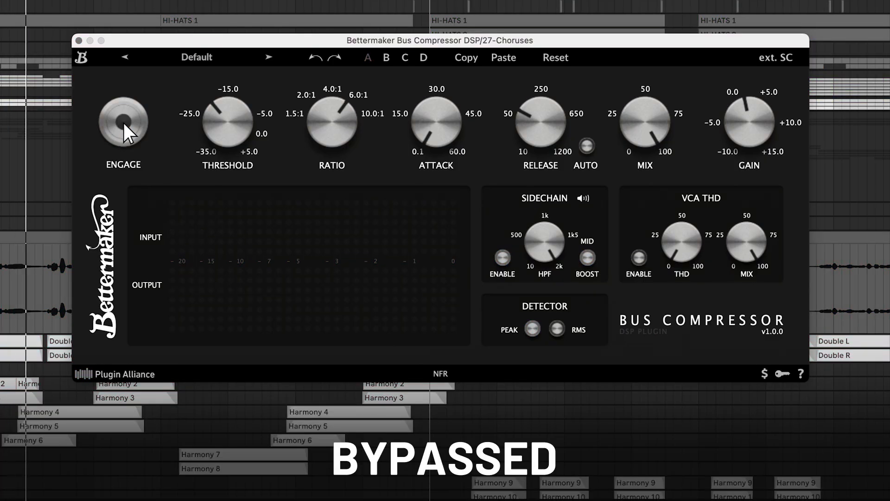
{"action": "left_click", "coordinate": [123, 123]}
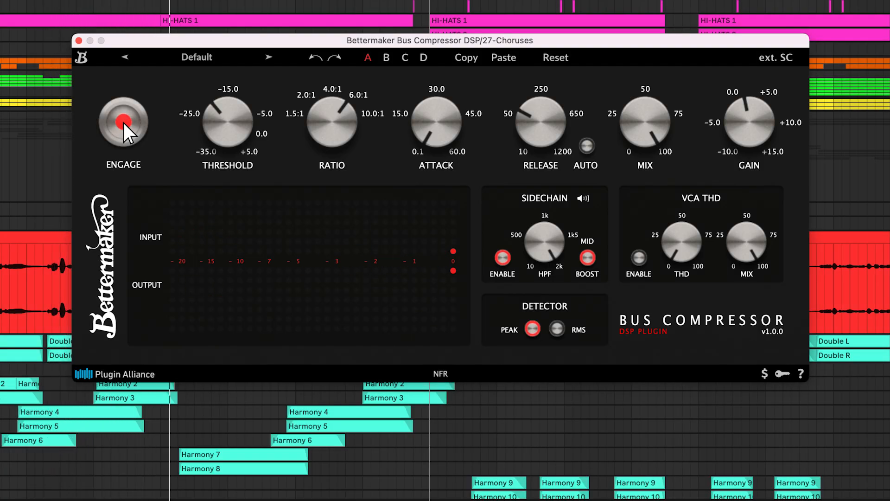
{"action": "left_click", "coordinate": [123, 123]}
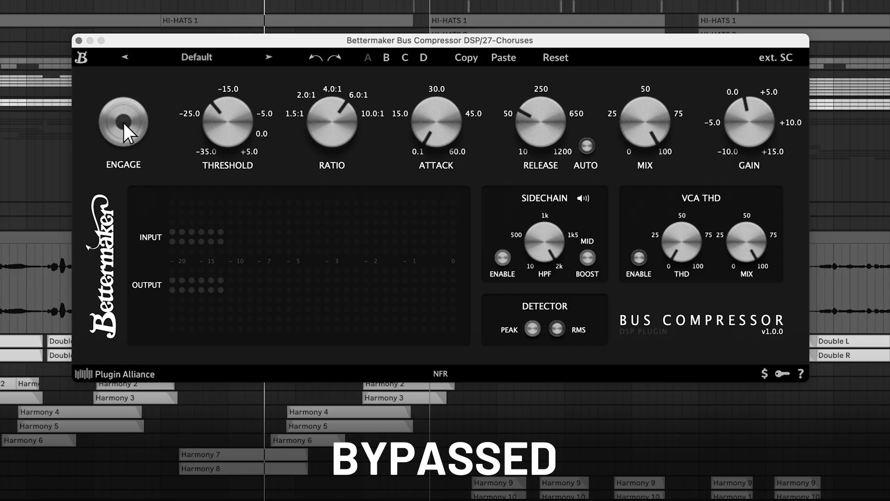
{"action": "left_click", "coordinate": [124, 123]}
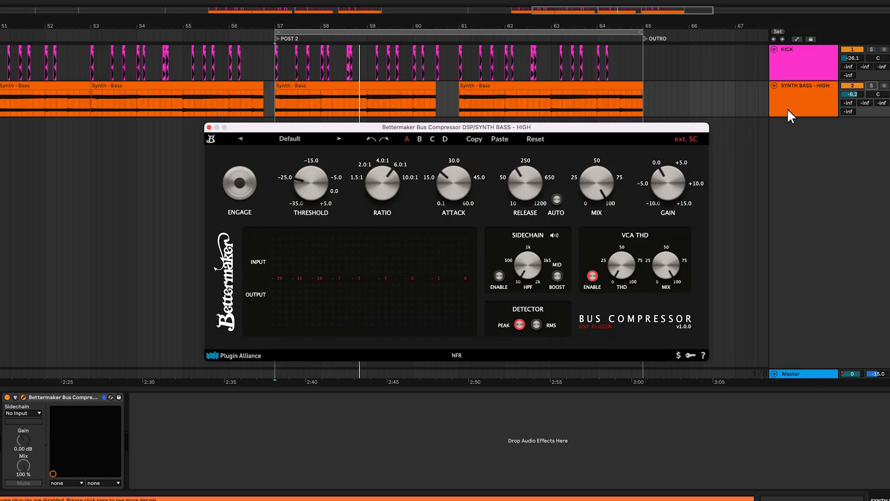
- Set KICK as the sidechain input of the compressor on the SYNTH BASS - HIGH track
{"action": "left_click", "coordinate": [804, 102]}
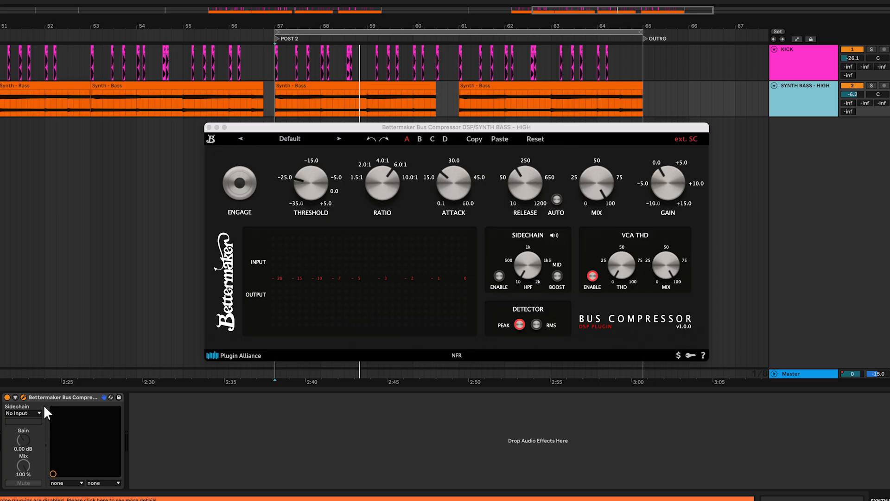
{"action": "left_click", "coordinate": [19, 413]}
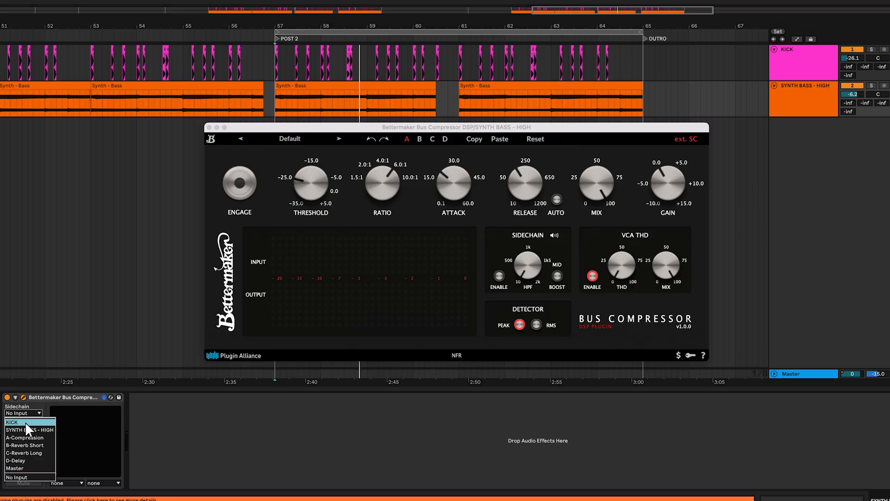
{"action": "left_click", "coordinate": [25, 421]}
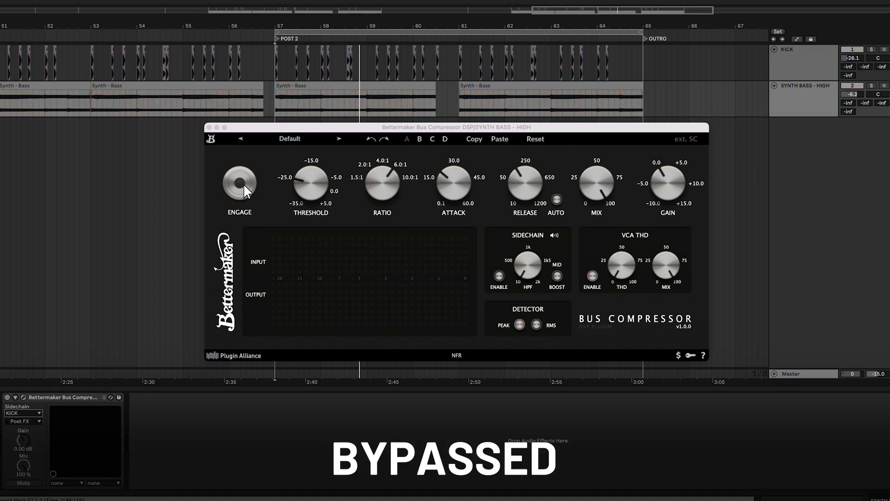
- Play the kick and synth bass together, comparing the kick-driven compression bypassed and engaged
{"action": "key", "text": "space"}
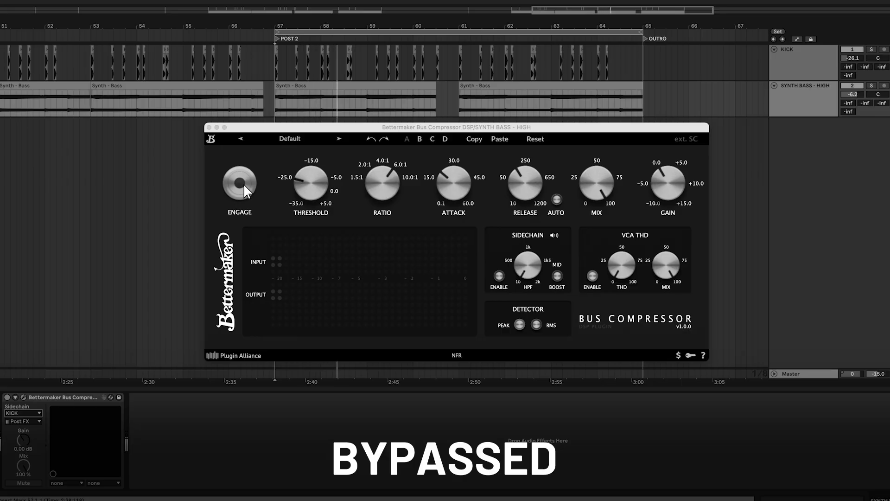
{"action": "left_click", "coordinate": [244, 184]}
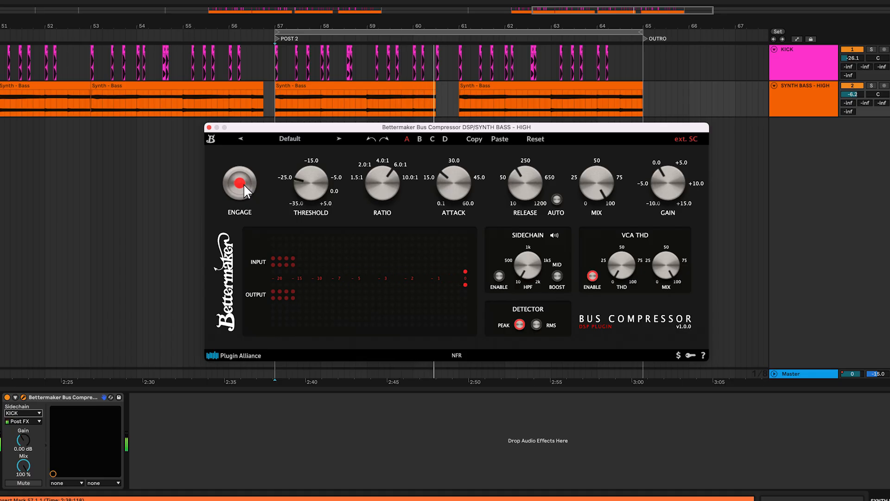
{"action": "left_click", "coordinate": [244, 185]}
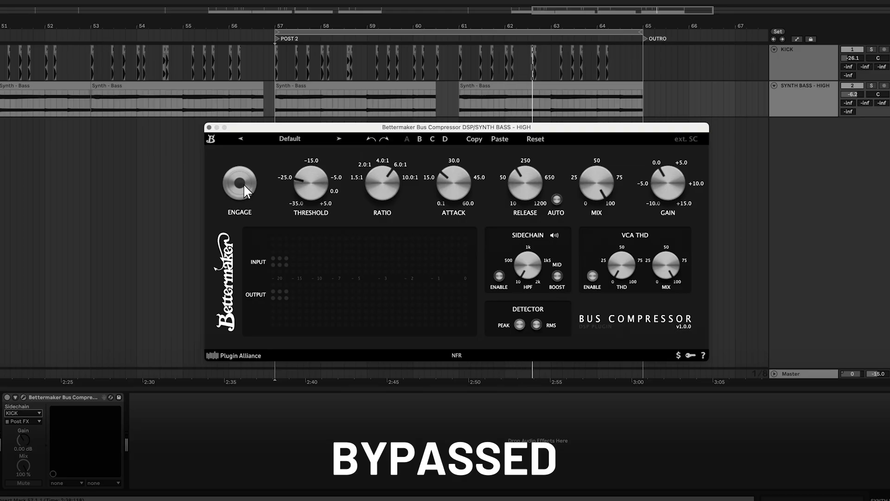
{"action": "left_click", "coordinate": [243, 183]}
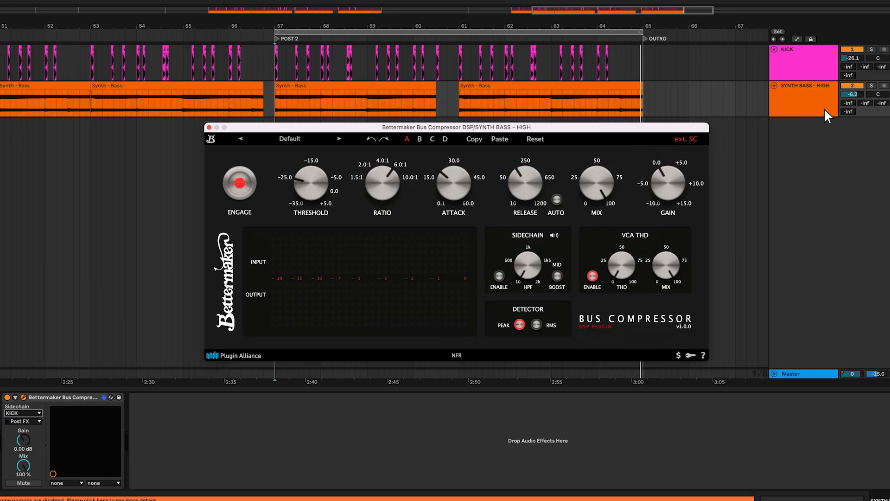
- Solo the SYNTH BASS - HIGH track and compare it with the sidechained compressor bypassed and engaged
{"action": "left_click", "coordinate": [872, 86]}
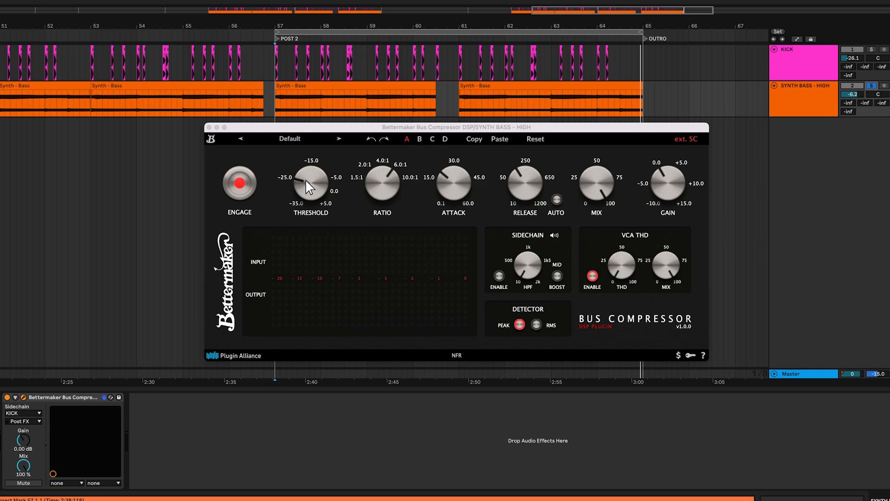
{"action": "left_click", "coordinate": [239, 184]}
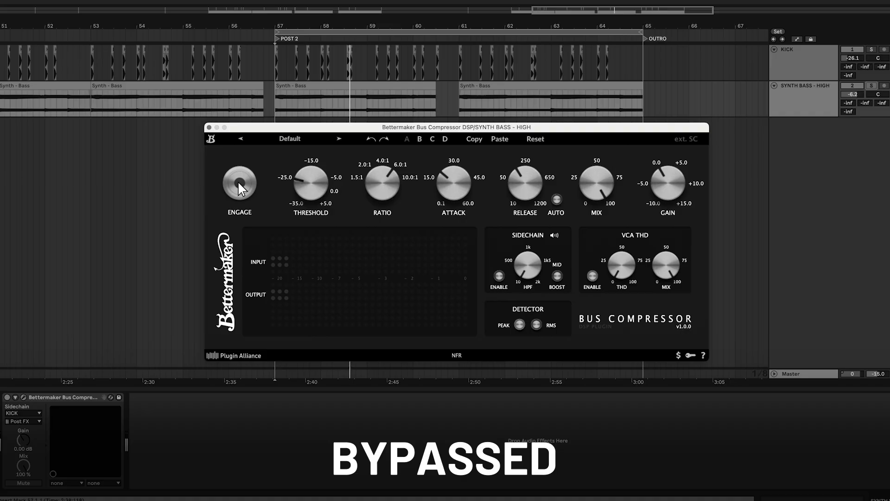
{"action": "left_click", "coordinate": [239, 183]}
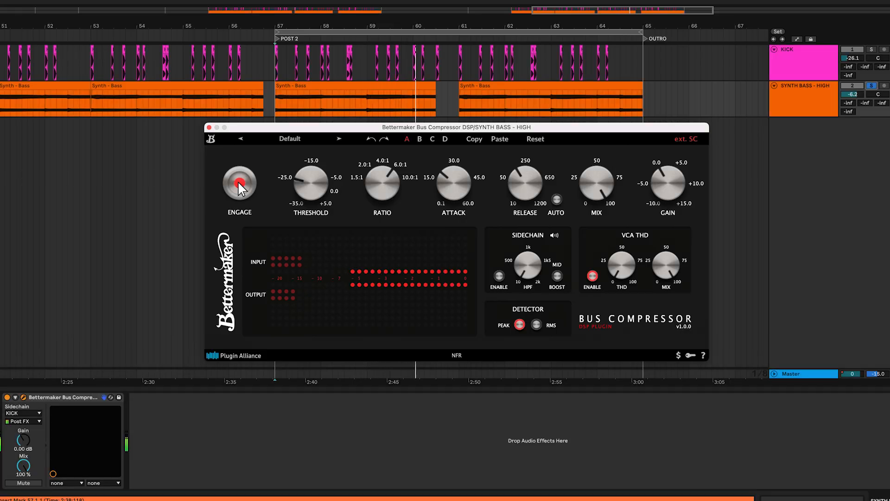
{"action": "key", "text": "space"}
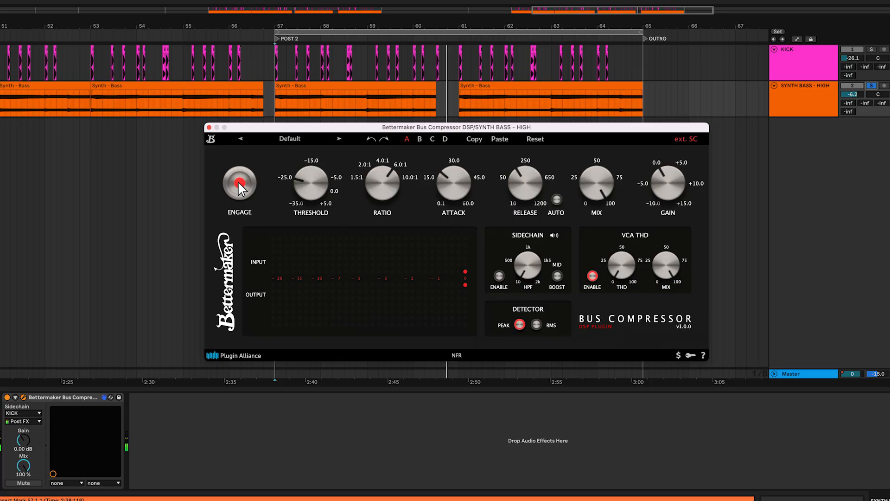
{"action": "key", "text": "super+alt+l"}
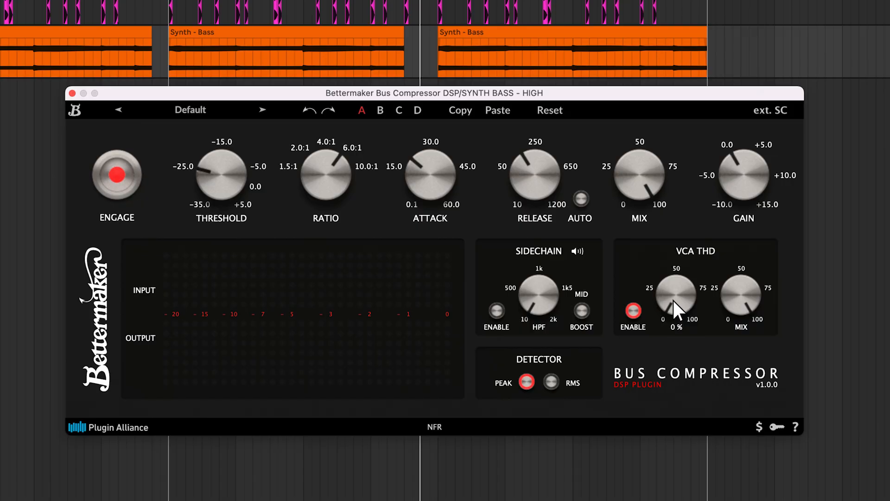
- Sweep the VCA THD amount and its mix on the synth bass compressor
{"action": "mouse_move", "coordinate": [672, 299]}
{"action": "left_mouse_down"}
{"action": "mouse_move", "coordinate": [674, 216]}
{"action": "mouse_move", "coordinate": [679, 299]}
{"action": "left_mouse_up"}
{"action": "left_click_drag", "start_coordinate": [739, 297], "coordinate": [753, 407]}
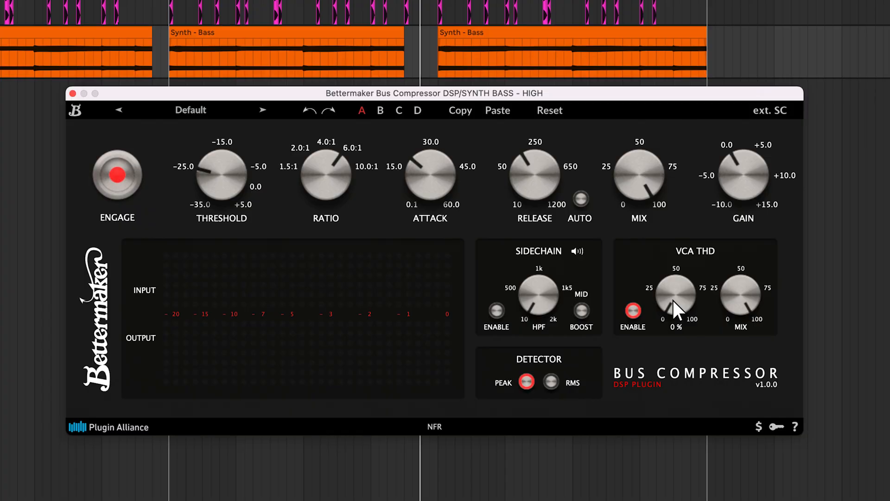
{"action": "left_click_drag", "start_coordinate": [673, 300], "coordinate": [675, 214]}
{"action": "left_click_drag", "start_coordinate": [738, 296], "coordinate": [750, 396]}
- Play the synth bass and raise the VCA THD amount to 100 %
{"action": "key", "text": "space"}
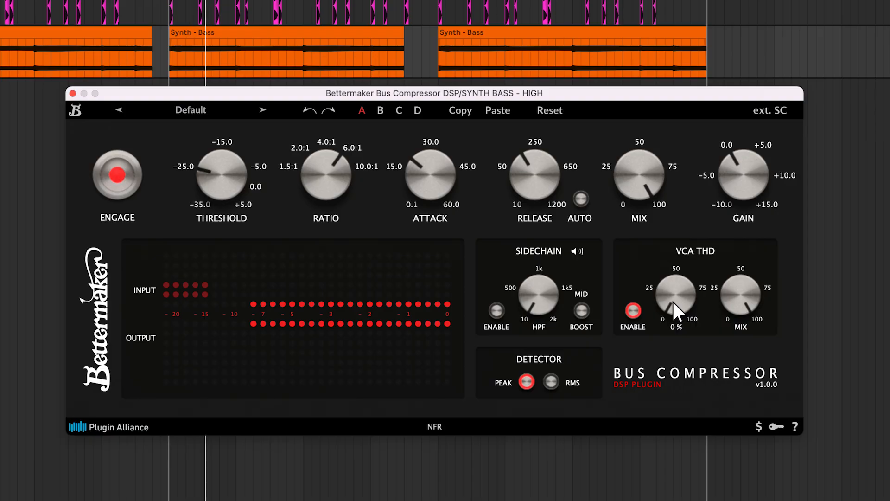
{"action": "left_click_drag", "start_coordinate": [673, 297], "coordinate": [691, 91]}
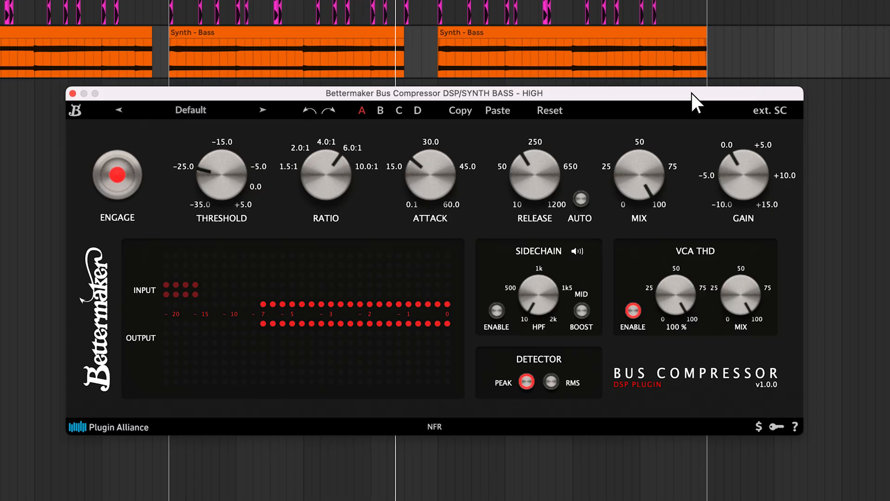
{"action": "left_click_drag", "start_coordinate": [691, 91], "coordinate": [683, 2]}
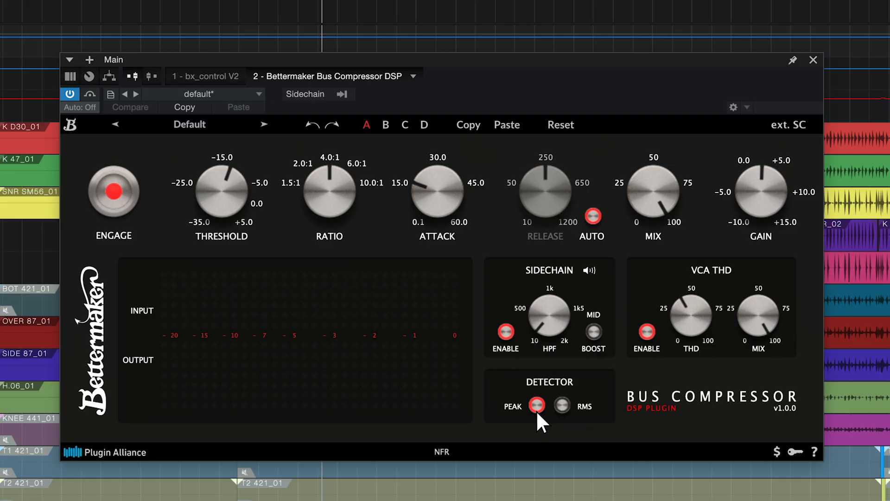
- Play the Main bus and switch its compressor's detector between Peak and RMS, ending on RMS
{"action": "left_click", "coordinate": [563, 406]}
{"action": "left_click", "coordinate": [538, 410]}
{"action": "key", "text": "space"}
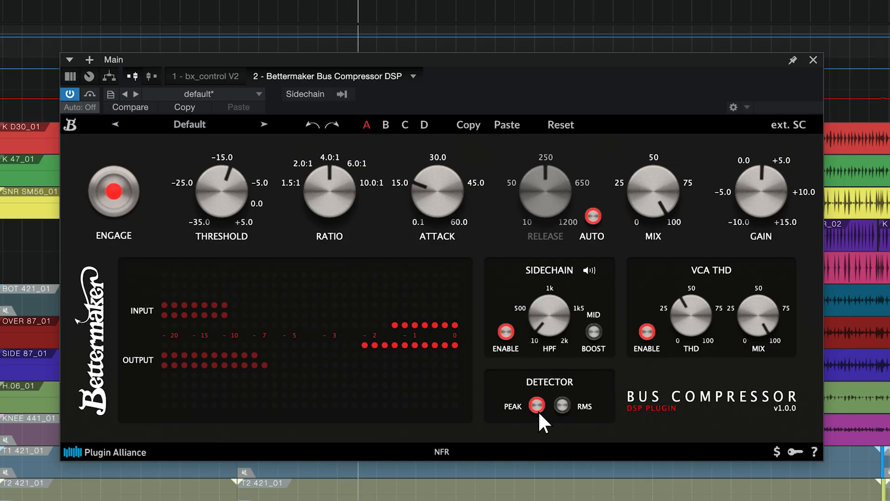
{"action": "left_click", "coordinate": [561, 406]}
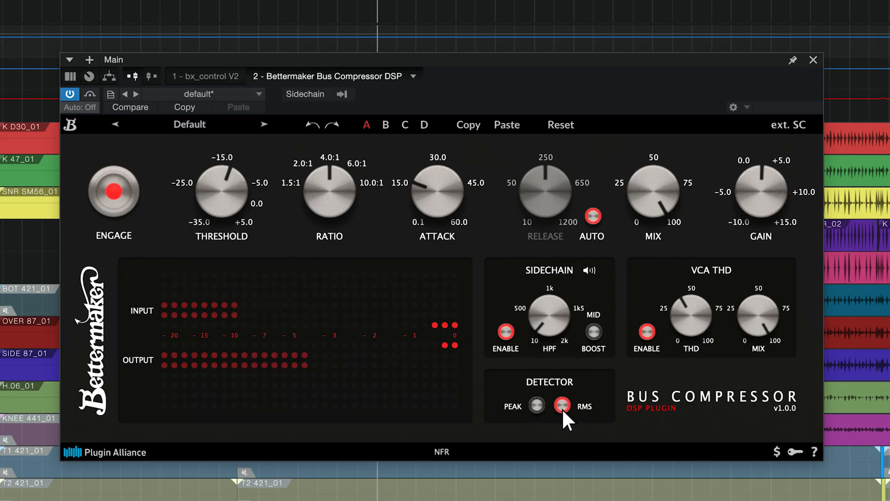
- Lower the Main bus compressor's threshold to just below -15 dB, and switch the detector to Peak
{"action": "mouse_move", "coordinate": [218, 198]}
{"action": "left_click_drag", "start_coordinate": [219, 198], "coordinate": [220, 232]}
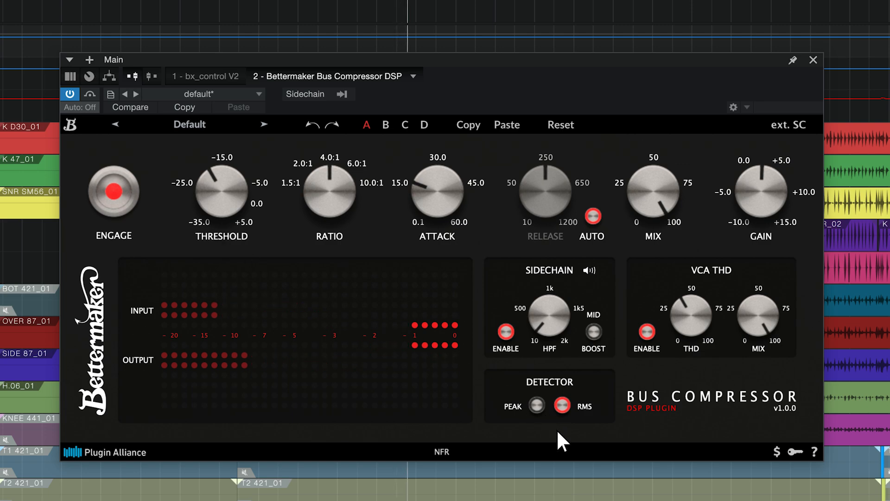
{"action": "left_click", "coordinate": [539, 406]}
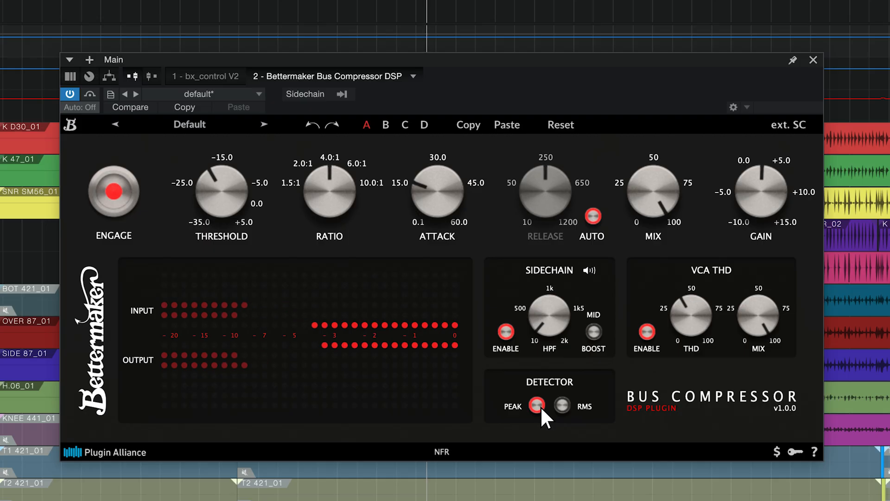
- Switch the Main bus compressor's detector to RMS and look through its preset list
{"action": "left_click", "coordinate": [561, 406]}
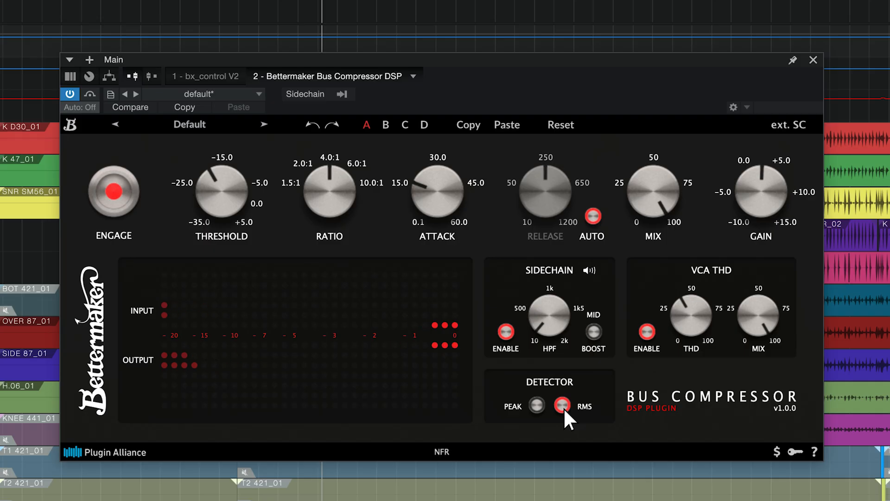
{"action": "left_click", "coordinate": [225, 127]}
{"action": "mouse_move", "coordinate": [231, 144]}
{"action": "left_click", "coordinate": [303, 144]}
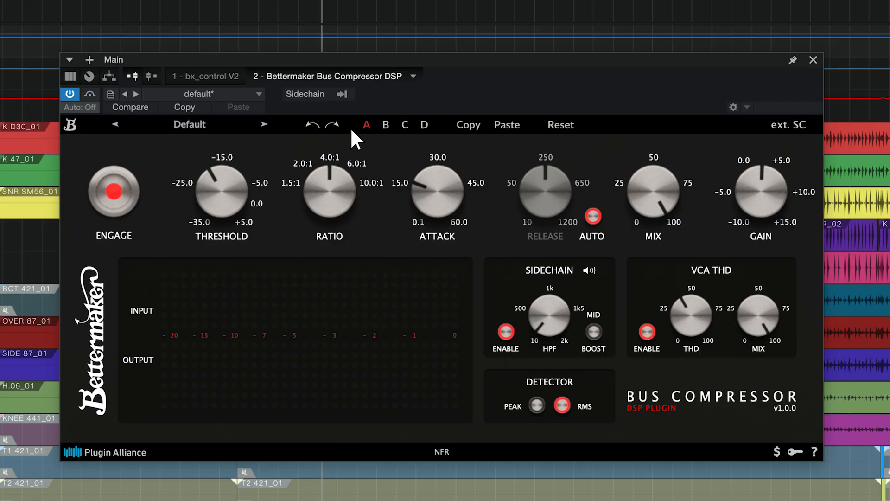
- Compare settings slots B, C and D, and raise slot B's attack to about 45, lengthen its release and lower its mix to about 75
{"action": "left_click", "coordinate": [387, 125]}
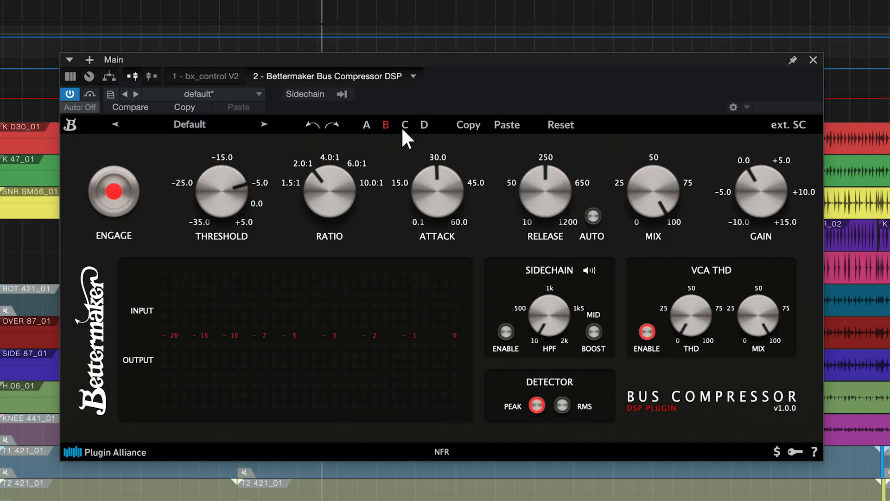
{"action": "left_click", "coordinate": [404, 125]}
{"action": "left_click", "coordinate": [385, 124]}
{"action": "left_click_drag", "start_coordinate": [420, 179], "coordinate": [443, 158]}
{"action": "left_click", "coordinate": [423, 126]}
{"action": "left_click", "coordinate": [385, 125]}
{"action": "left_click_drag", "start_coordinate": [538, 186], "coordinate": [551, 162]}
{"action": "left_click_drag", "start_coordinate": [651, 159], "coordinate": [621, 227]}
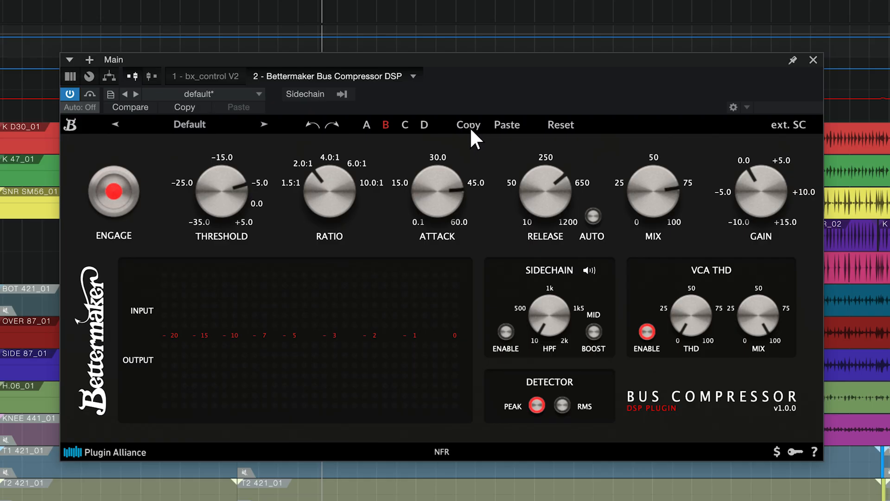
- Copy the settings of slot B into slot C, and reset the compressor's settings
{"action": "left_click", "coordinate": [404, 126]}
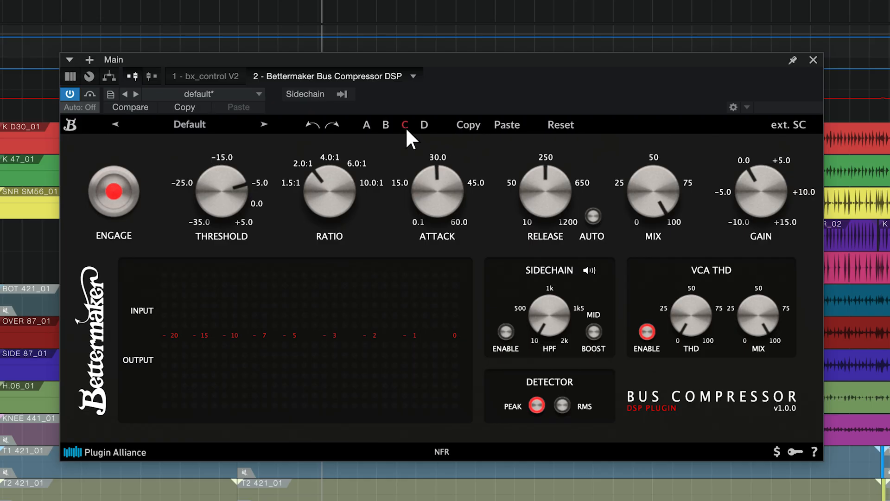
{"action": "left_click", "coordinate": [509, 129]}
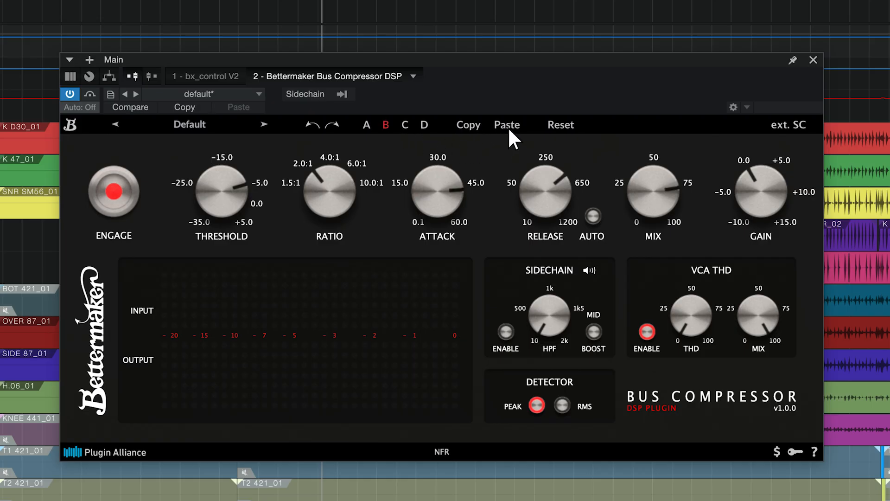
{"action": "left_click", "coordinate": [561, 130]}
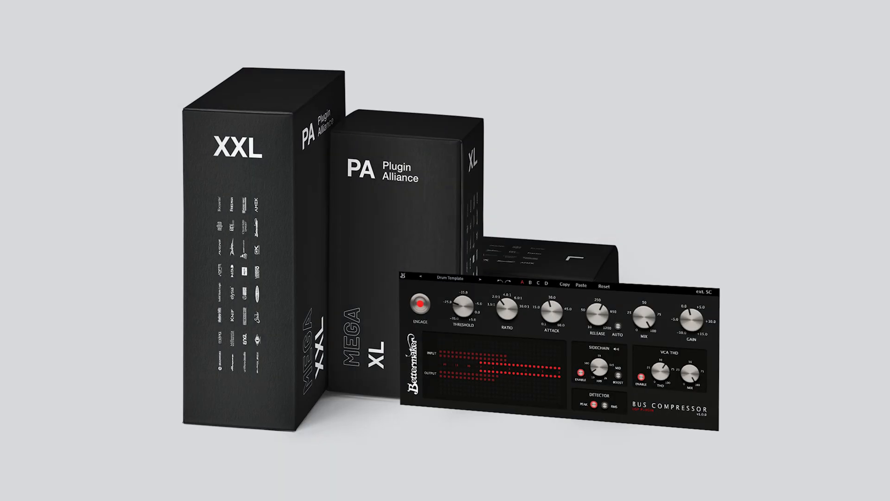